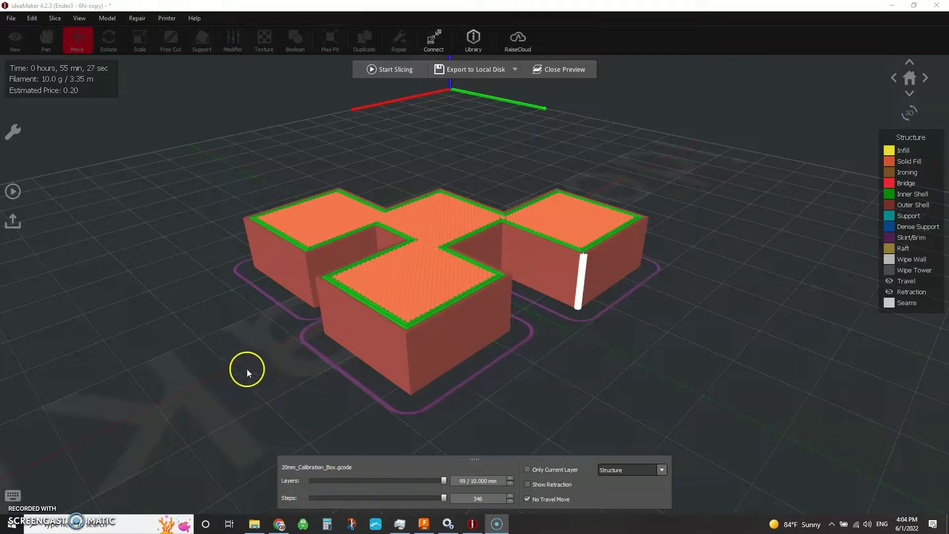
Step: Orbit the sliced preview to view the seams from new angles
right_click_drag(224, 333, 166, 339)
left_click(351, 331)
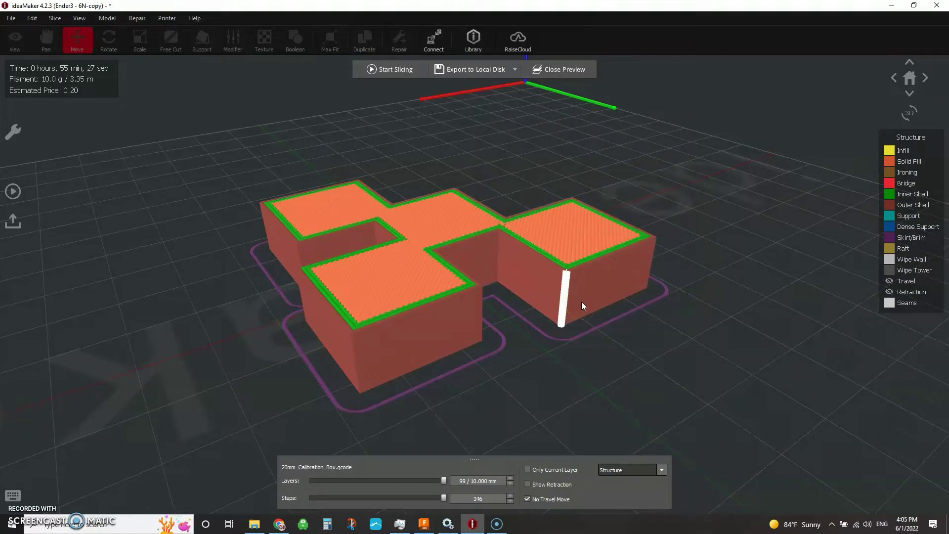
right_click_drag(355, 348, 541, 106)
Step: Close the slice preview and delete the old cubes, leaving the build plate empty
left_click(550, 63)
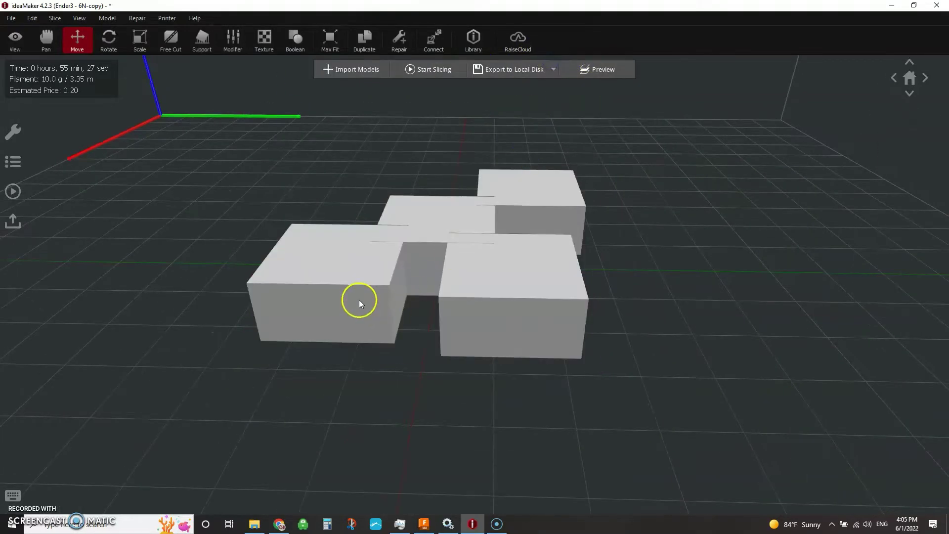
right_click_drag(361, 301, 671, 335)
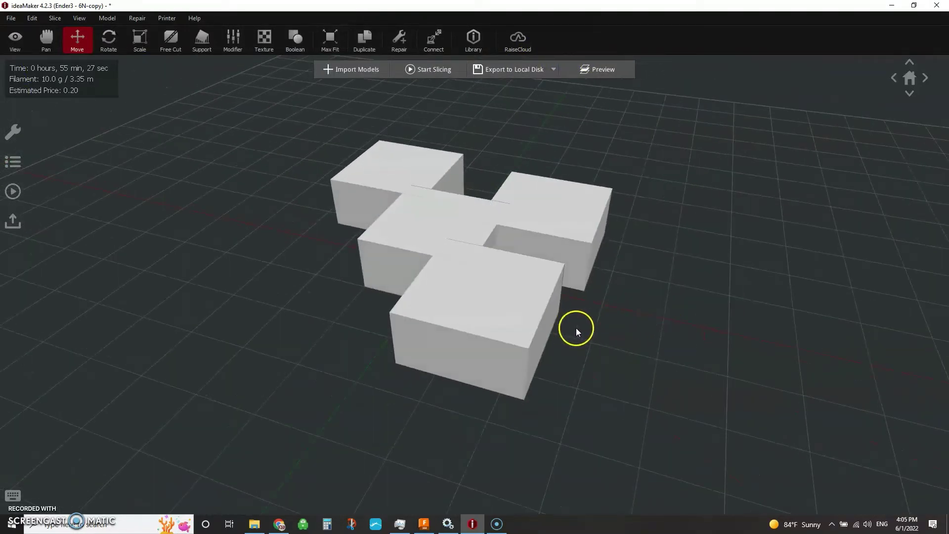
left_click(483, 346)
key("Delete")
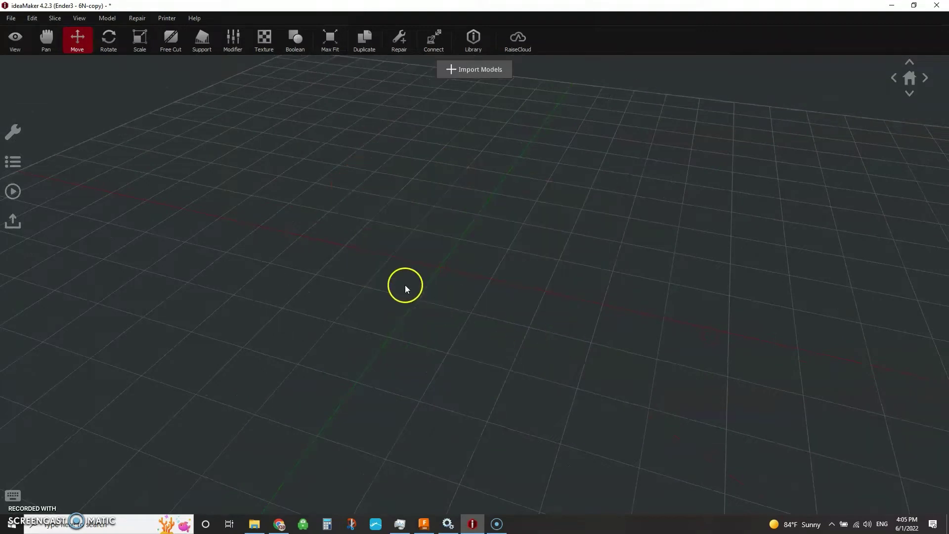
scroll(435, 286, "down", 5)
right_click_drag(407, 322, 474, 338)
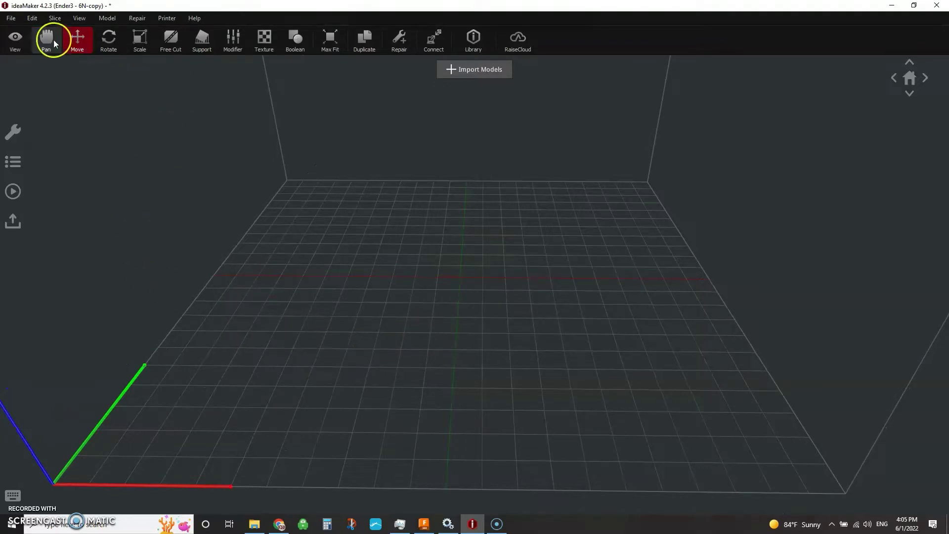
left_click(11, 18)
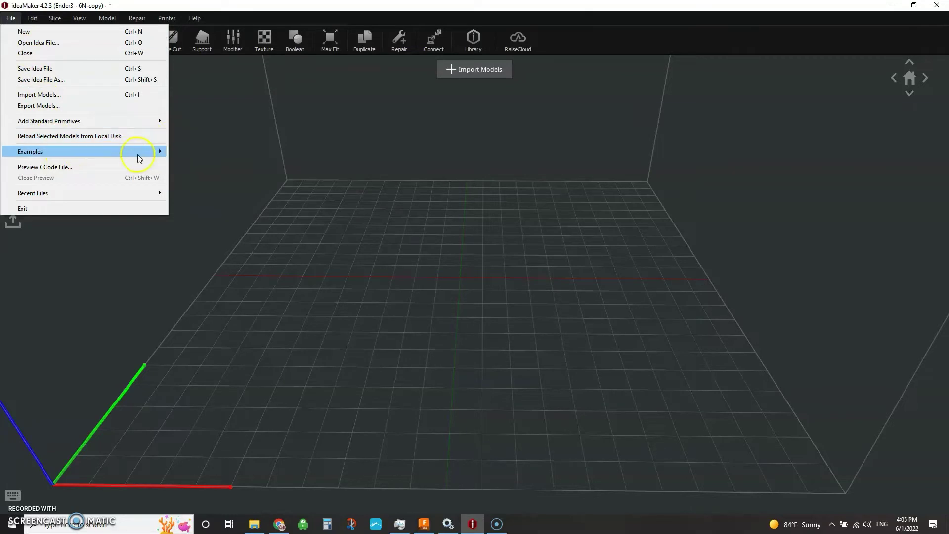
Step: Load the 20mm_Calibration_Box.stl example from Examples > Calibration
mouse_move(139, 156)
mouse_move(197, 153)
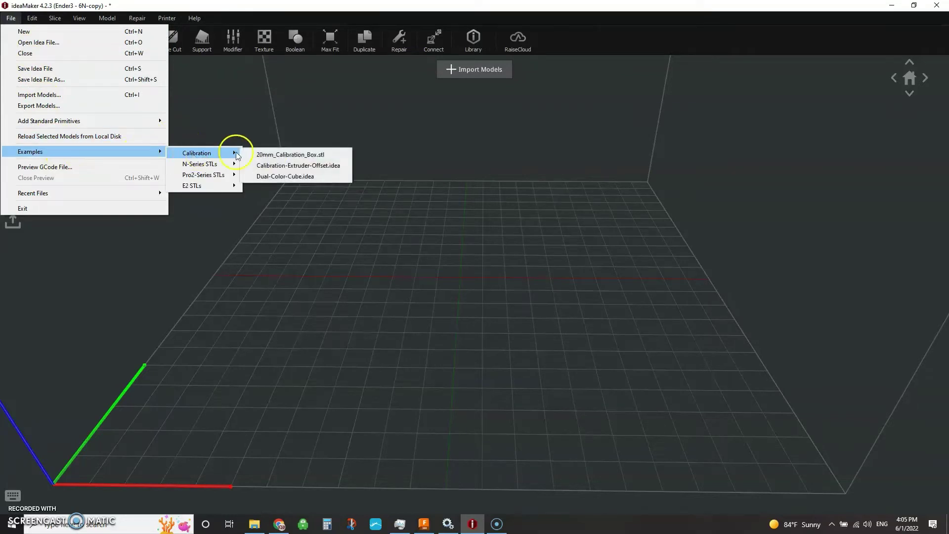
left_click(279, 155)
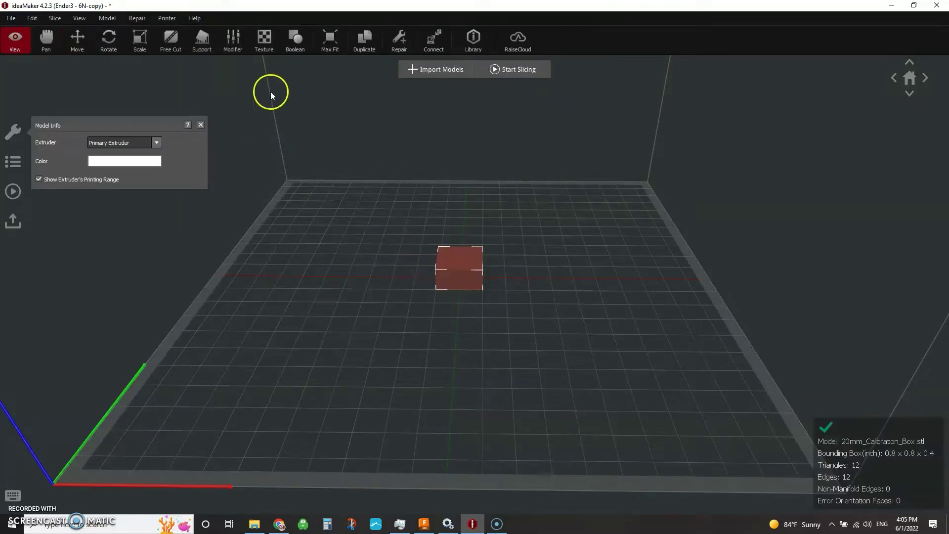
Step: Duplicate the calibration box so six cubes sit on the plate
left_click(43, 23)
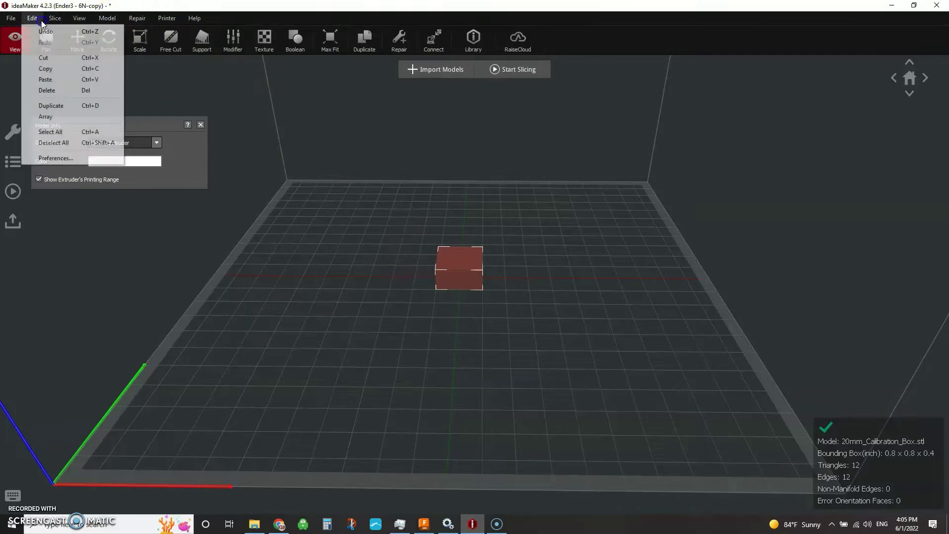
left_click(50, 103)
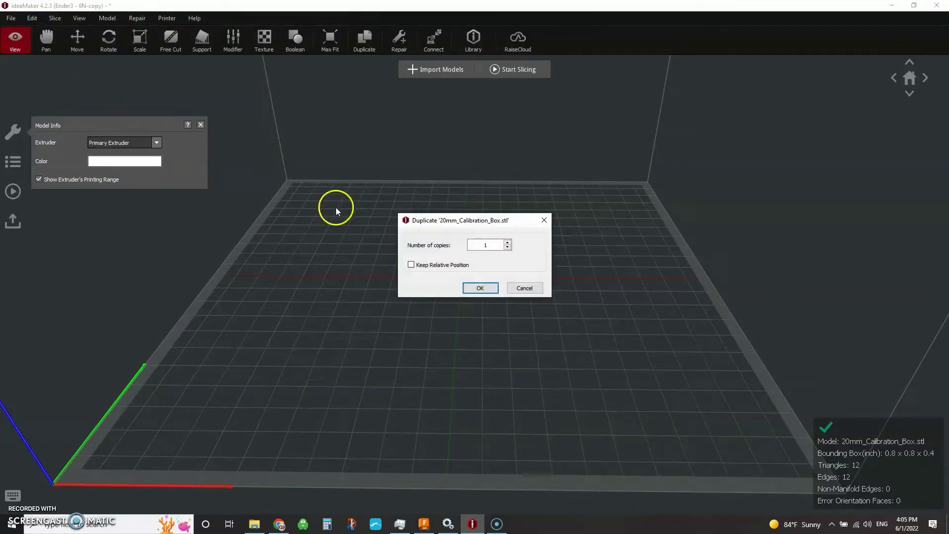
left_click(507, 242)
left_click(481, 288)
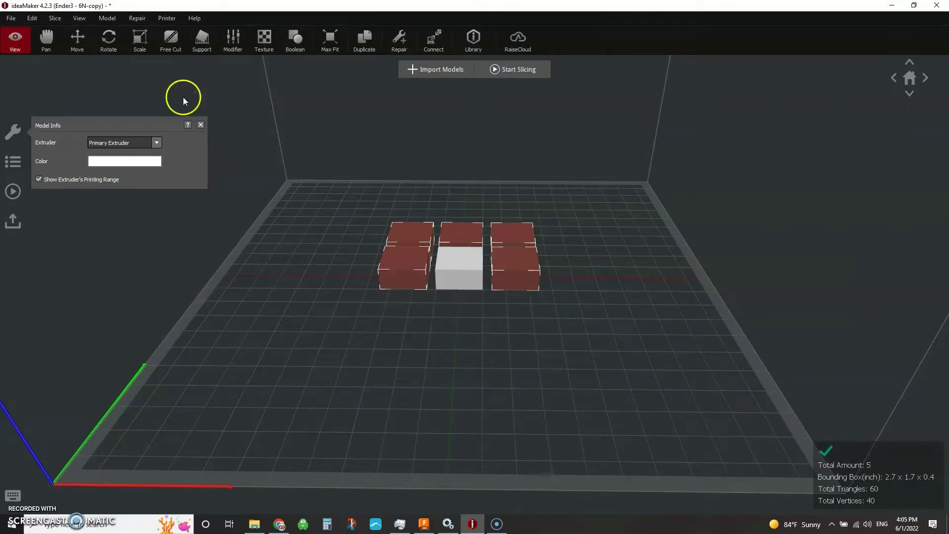
Step: Move the front and back cubes together into one touching cluster
left_click(85, 42)
left_click(393, 264)
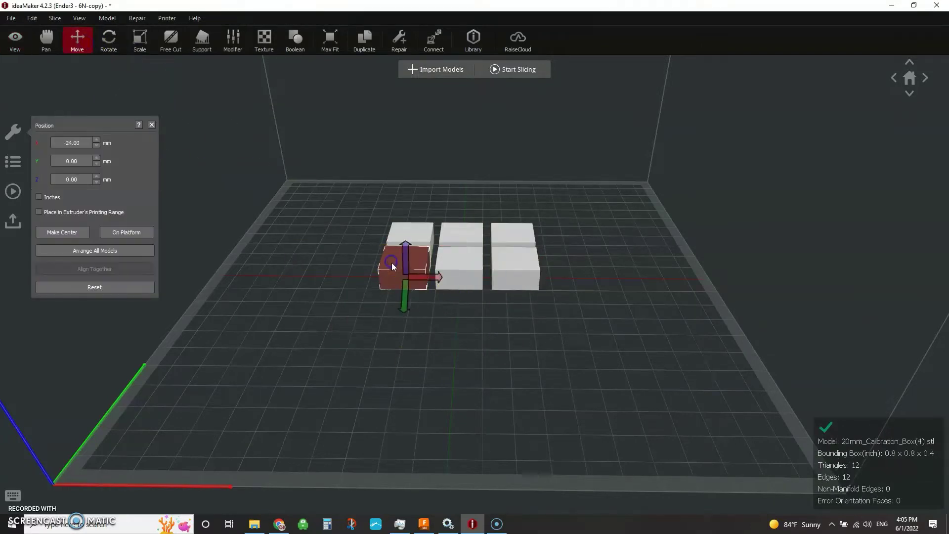
left_click_drag(414, 253, 437, 276)
left_click(528, 272)
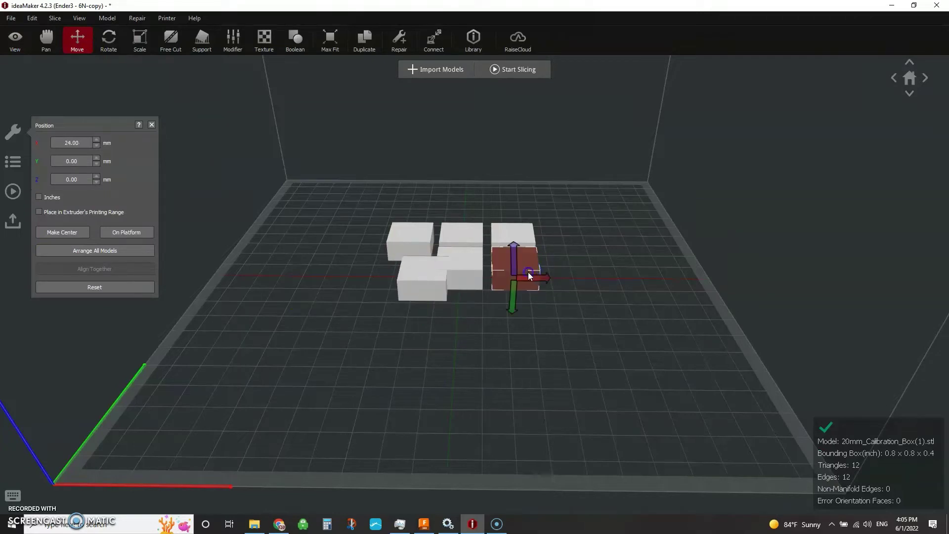
left_click_drag(528, 272, 500, 297)
left_click(527, 247)
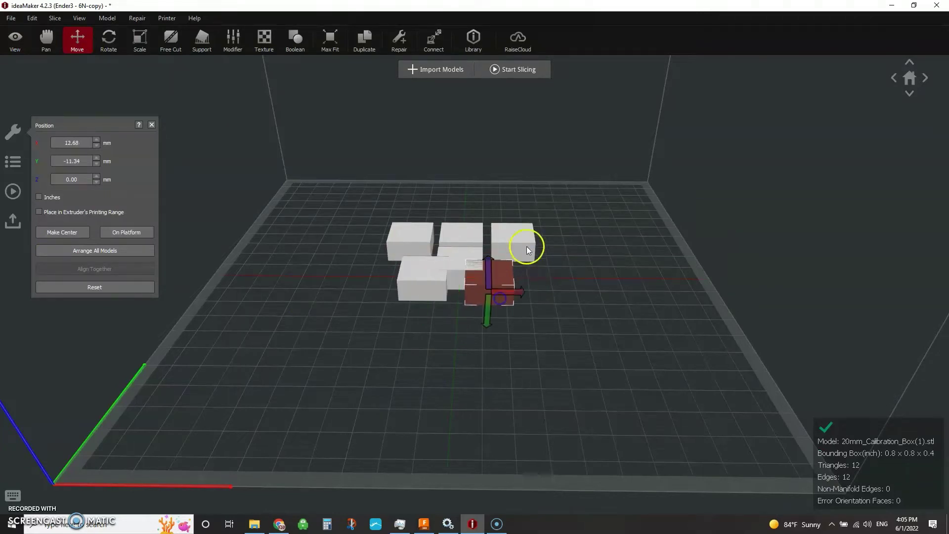
left_click(461, 244)
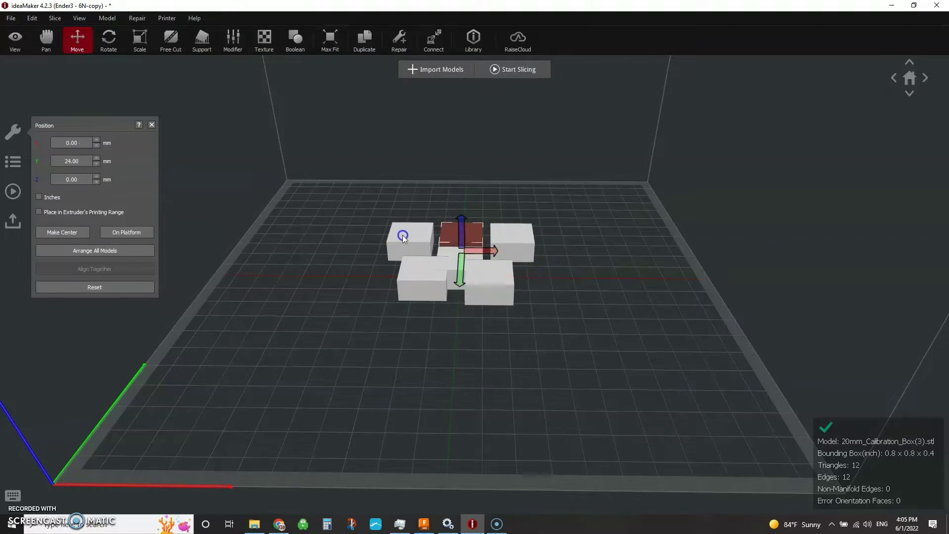
left_click_drag(403, 235, 401, 171)
left_click_drag(461, 253, 410, 246)
left_click(452, 229)
left_click(509, 231)
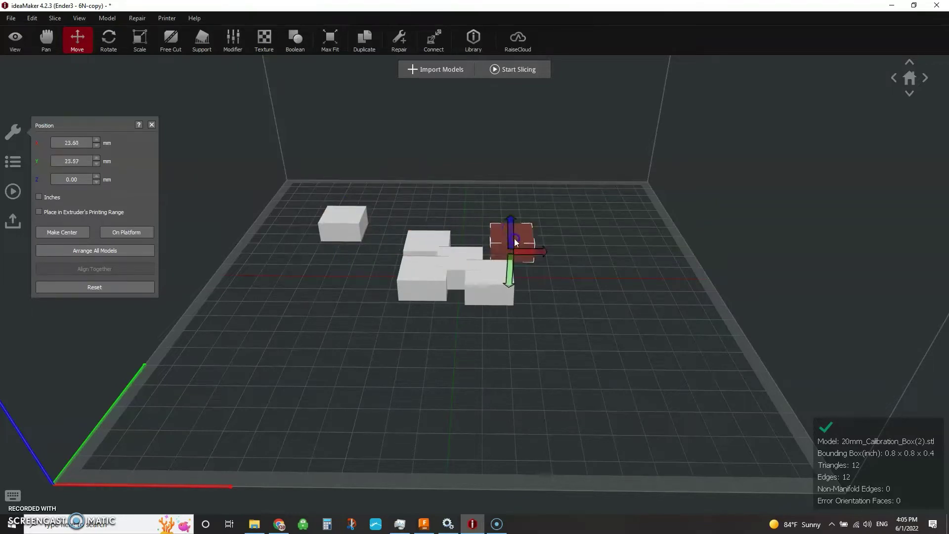
left_click_drag(518, 250, 492, 251)
left_click(568, 245)
Step: Lift the spare cube to Z 5.34 mm and centre it over the cluster
left_click(353, 221)
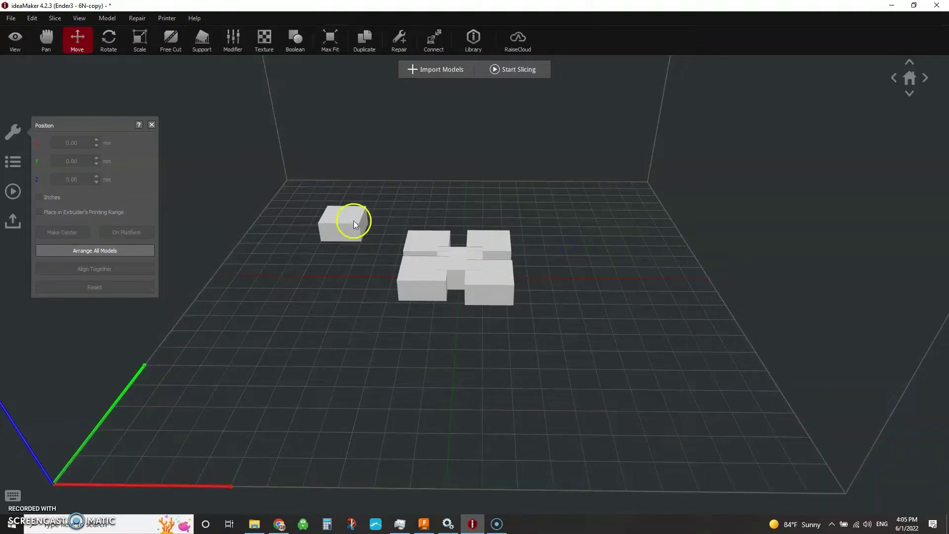
left_click_drag(345, 218, 474, 321)
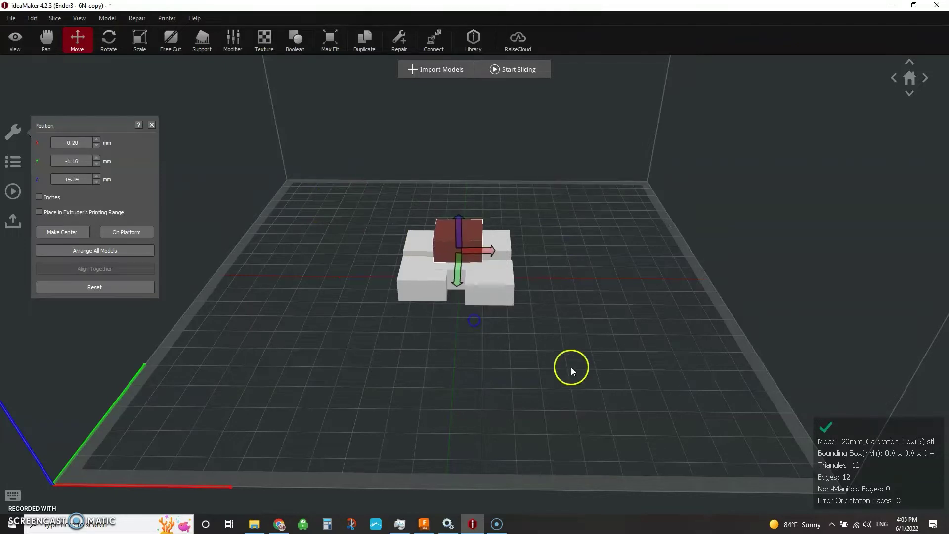
right_click_drag(572, 368, 575, 243)
left_click_drag(457, 224, 457, 242)
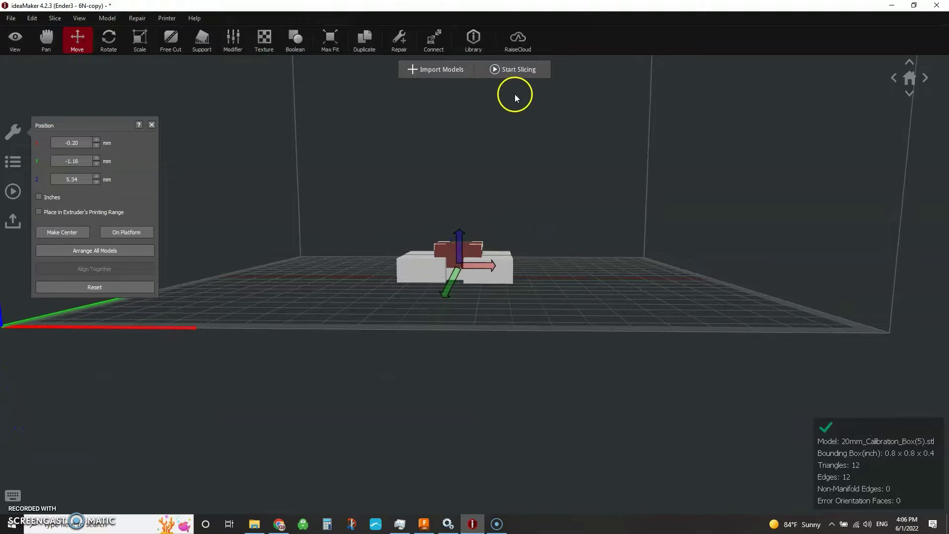
left_click(581, 236)
right_click_drag(587, 250, 582, 248)
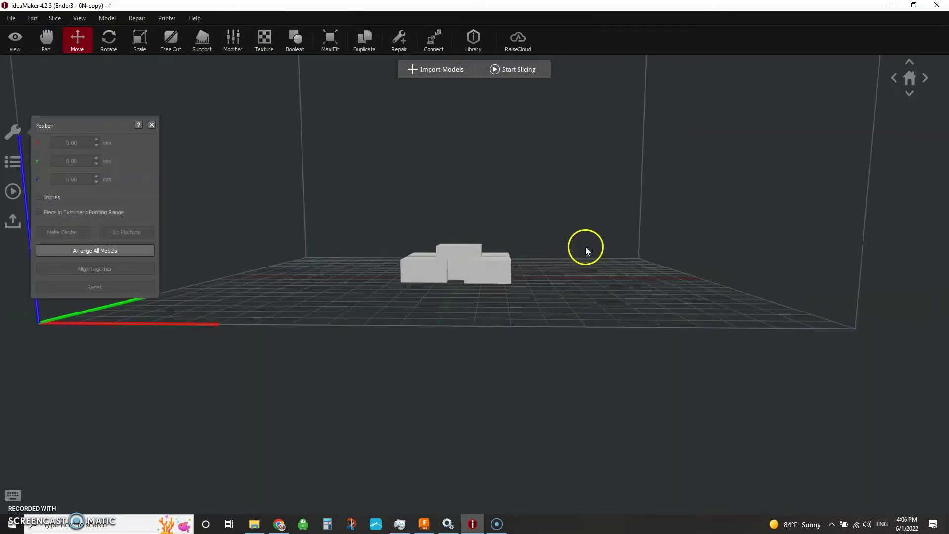
right_click_drag(595, 313, 522, 333)
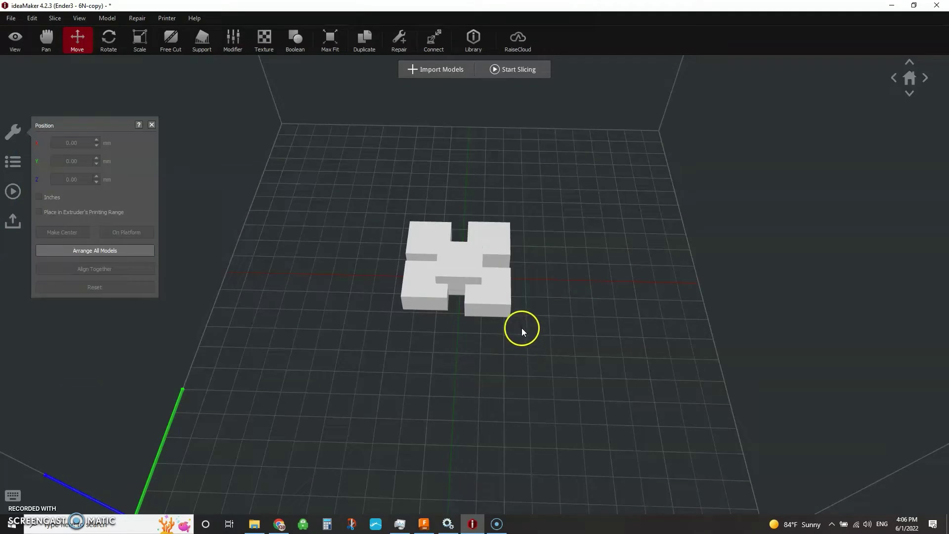
Step: Select all six cubes and merge them into 20mm_Calibration_Box_merge6.stl
key("ctrl+a")
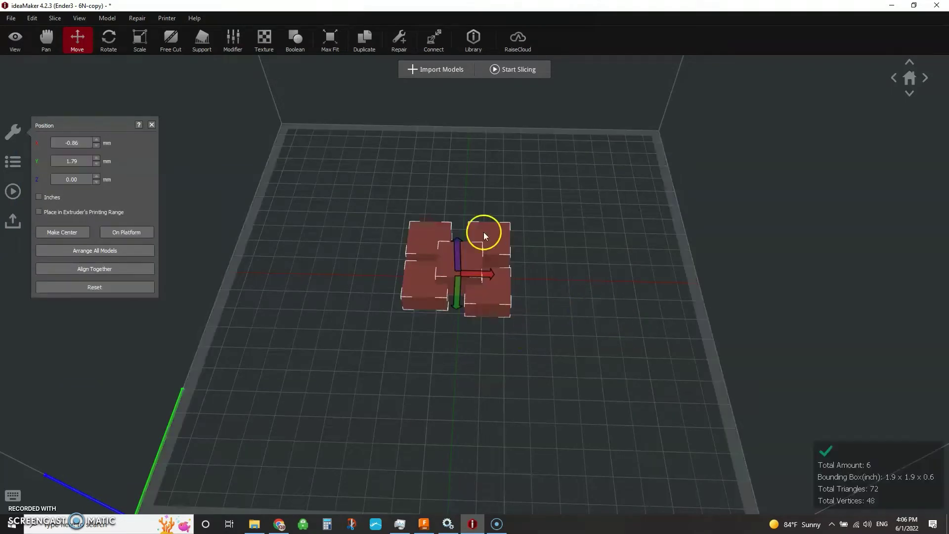
left_click(31, 18)
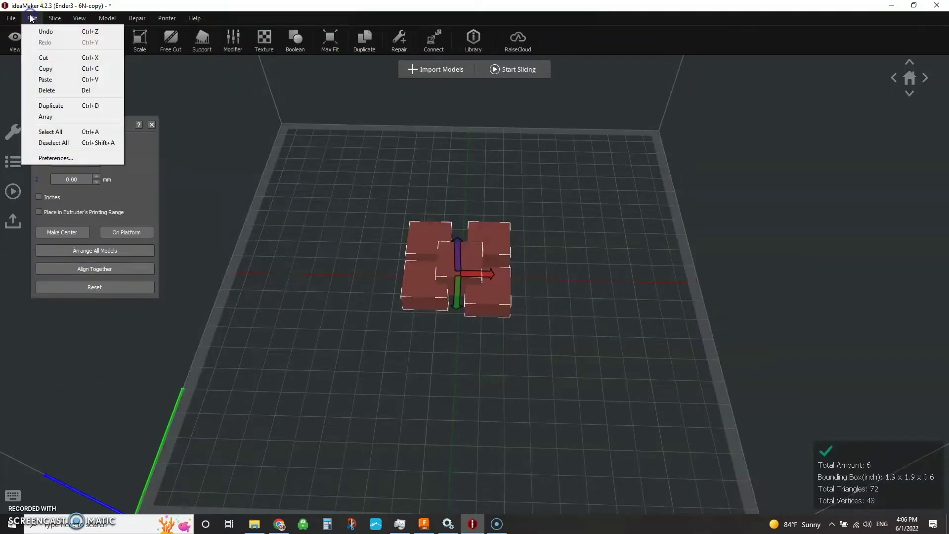
right_click(421, 267)
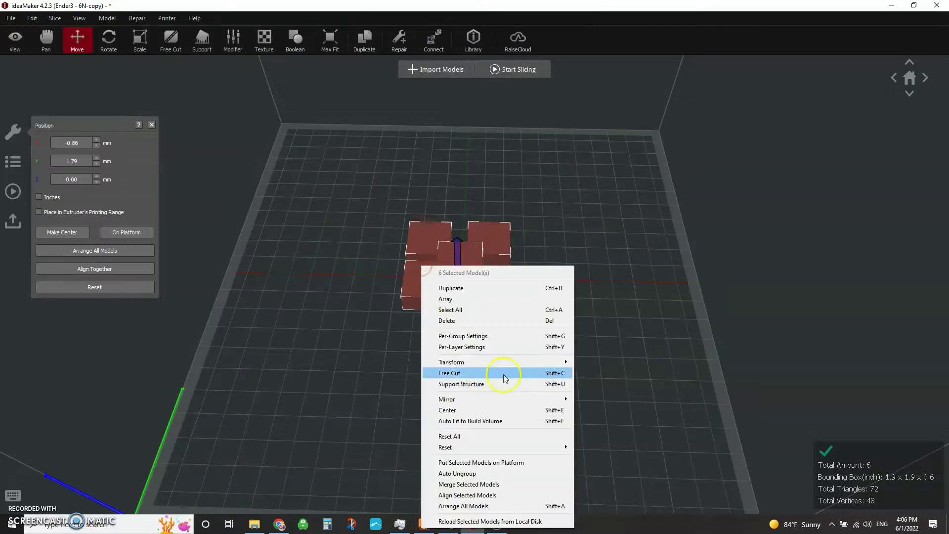
left_click(490, 485)
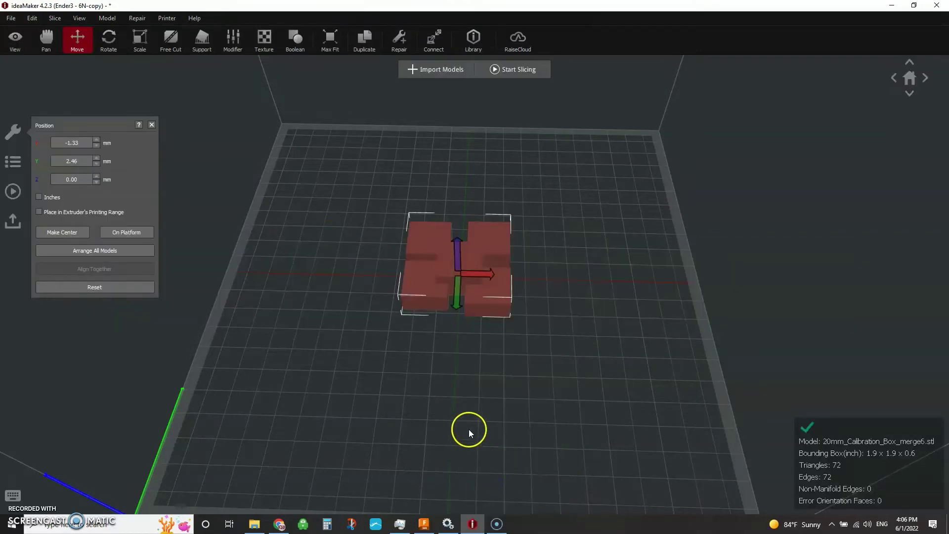
right_click_drag(570, 354, 443, 356)
left_click(428, 386)
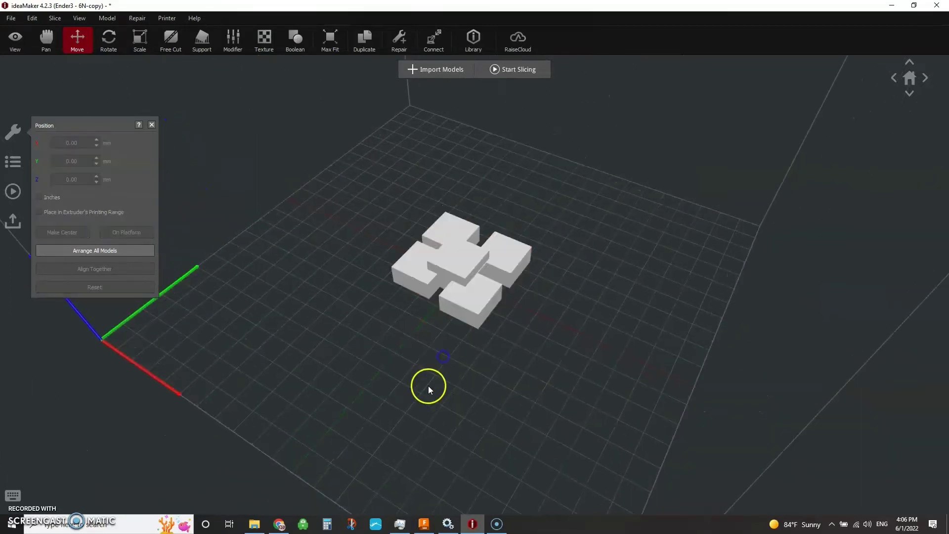
Step: In the Ender3PLA template, set Layer Start Point Type to Nearest and Place Seam on to None
left_click(450, 257)
left_click(525, 74)
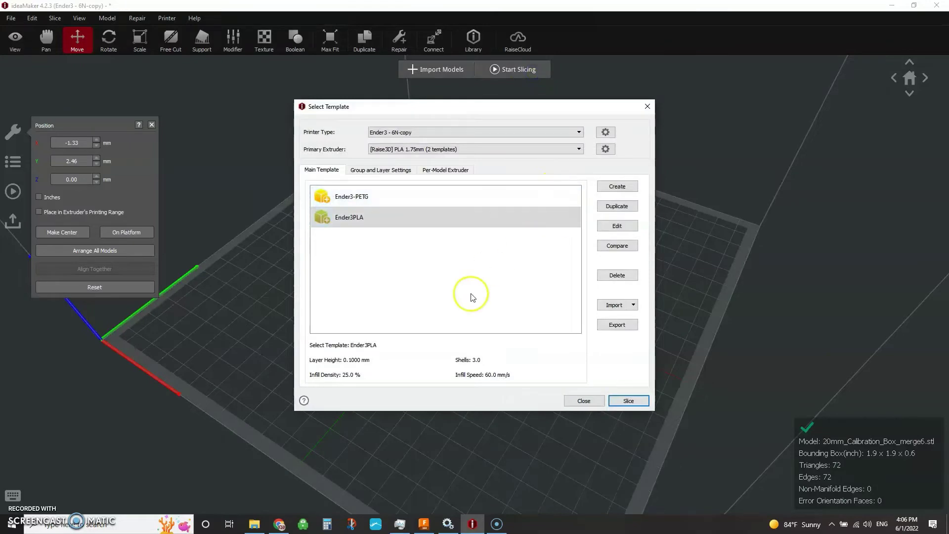
left_click(618, 227)
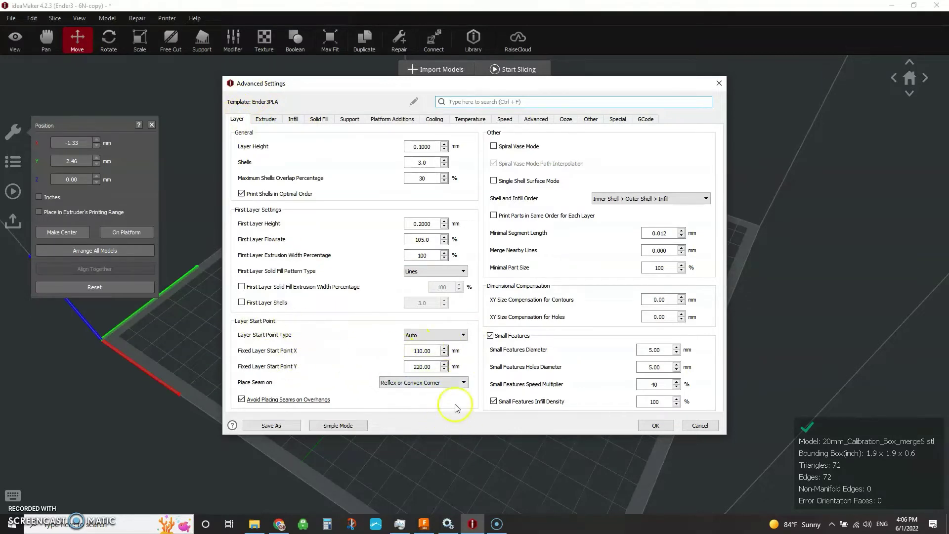
left_click(463, 335)
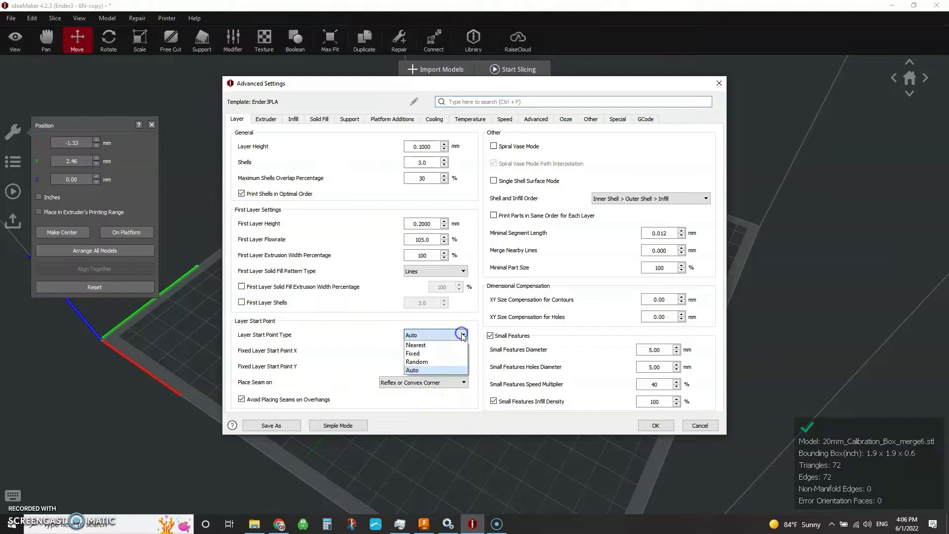
left_click(454, 346)
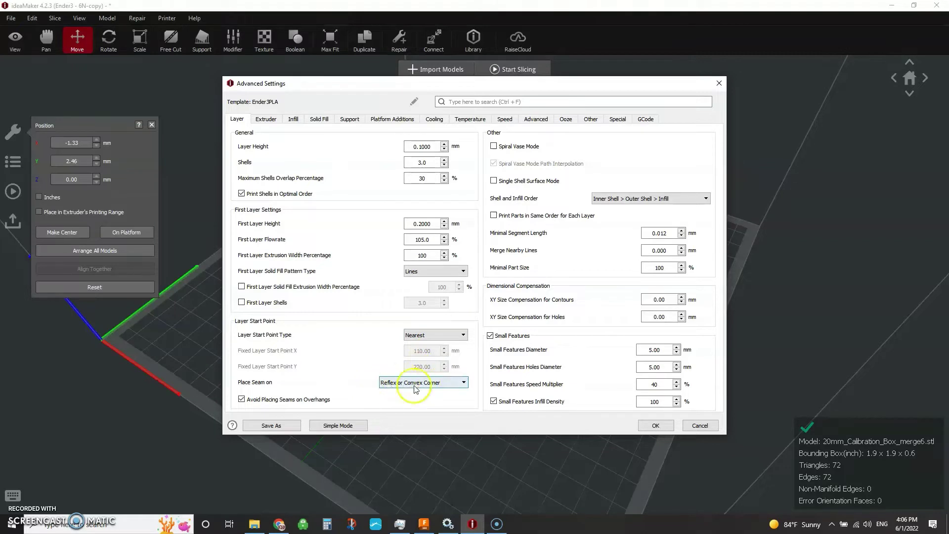
left_click(434, 388)
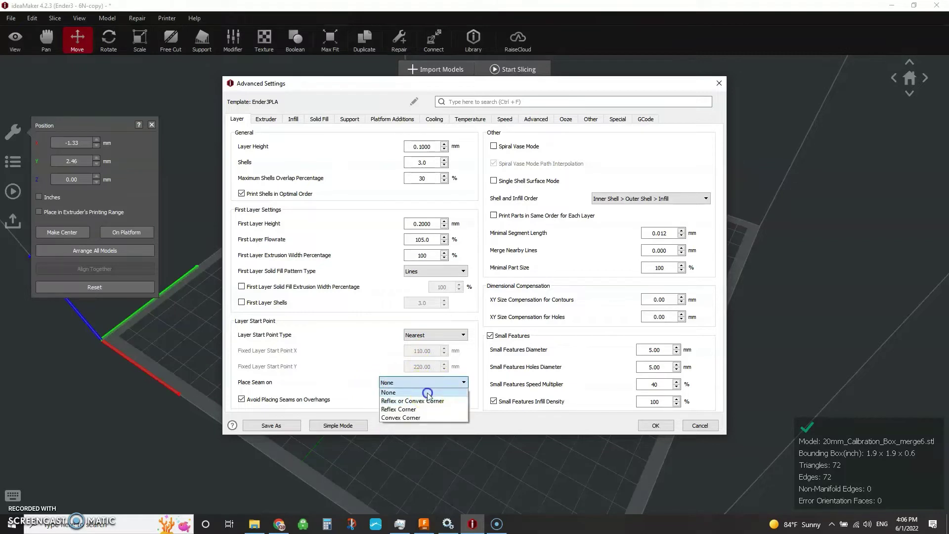
left_click(418, 392)
left_click_drag(654, 430, 432, 343)
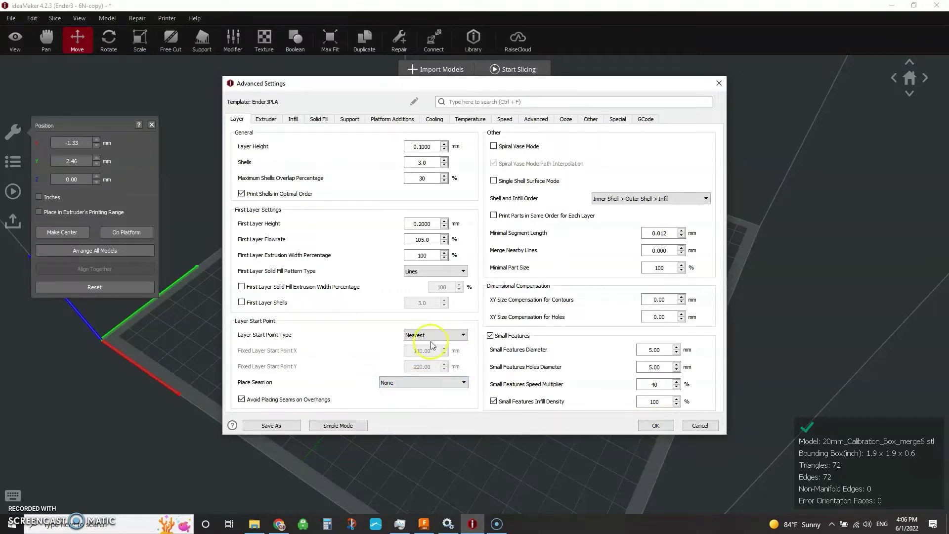
Step: Save the template, slice the merged cubes (1 h 24 min, 13.1 g) and preview
left_click(656, 425)
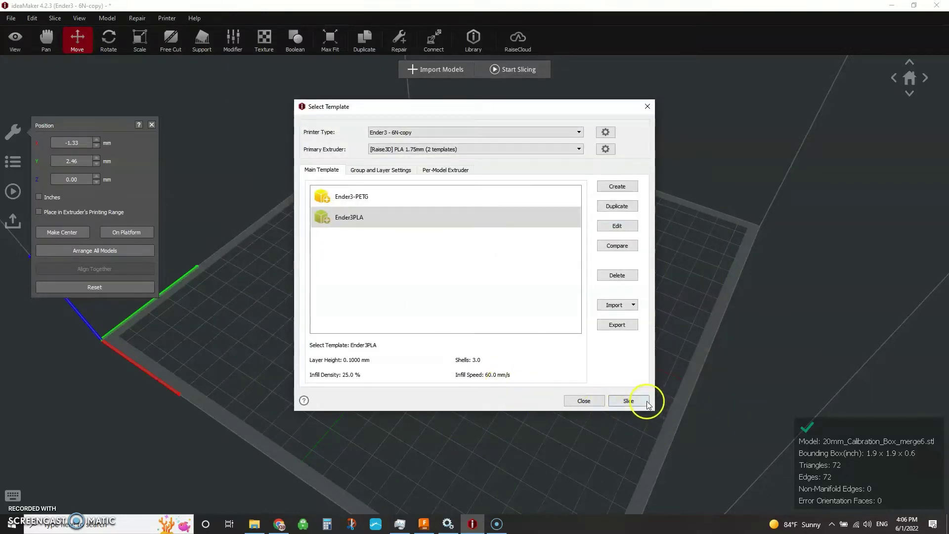
left_click(638, 400)
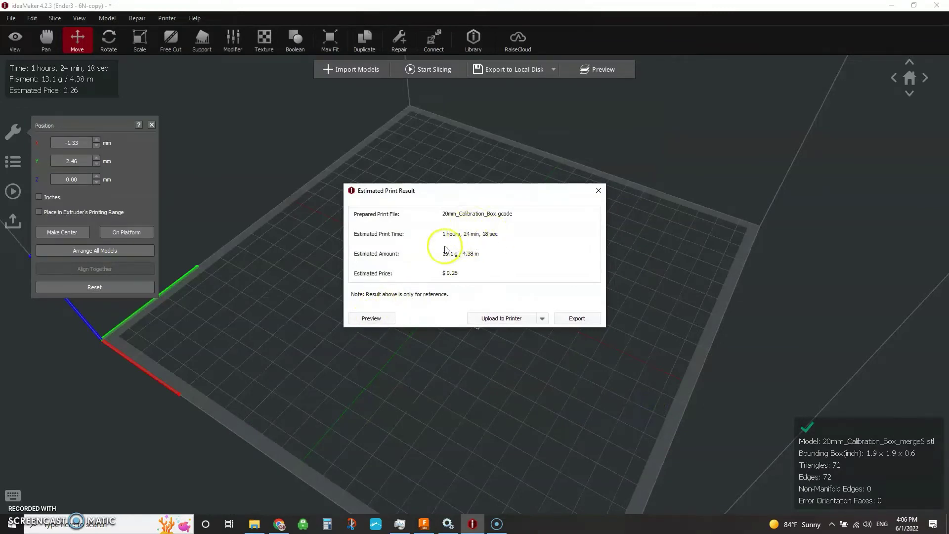
left_click(377, 319)
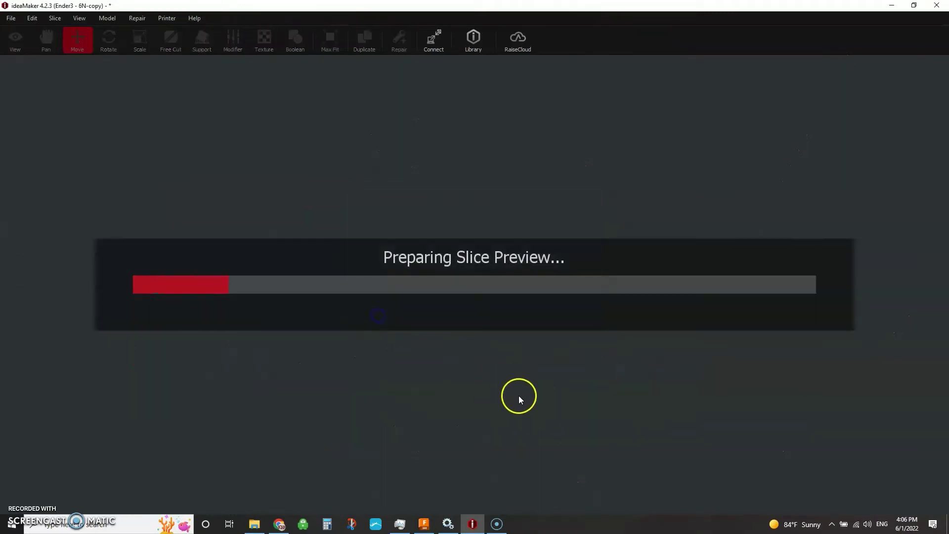
Step: Orbit the sliced preview and step down the layers to reveal the infill
scroll(524, 305, "up", 2)
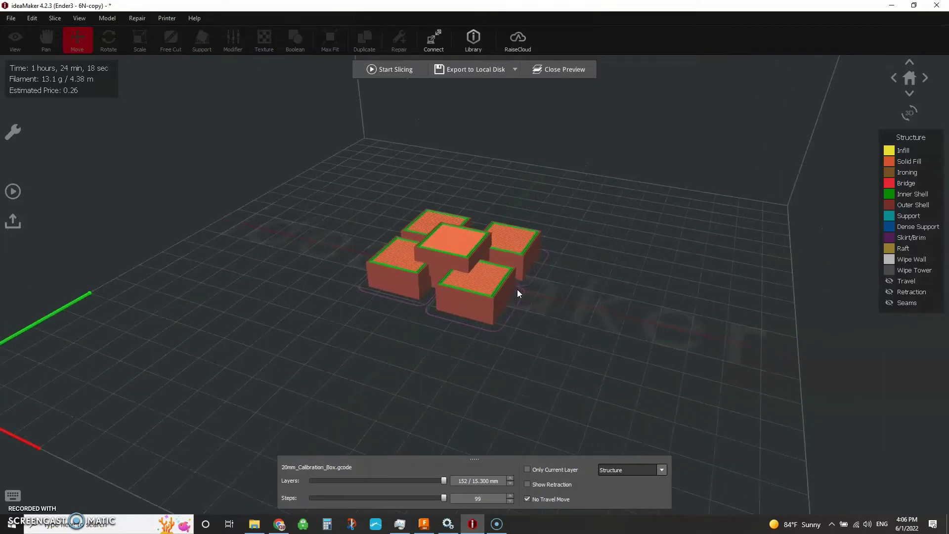
scroll(517, 289, "up", 2)
left_click_drag(605, 325, 592, 367)
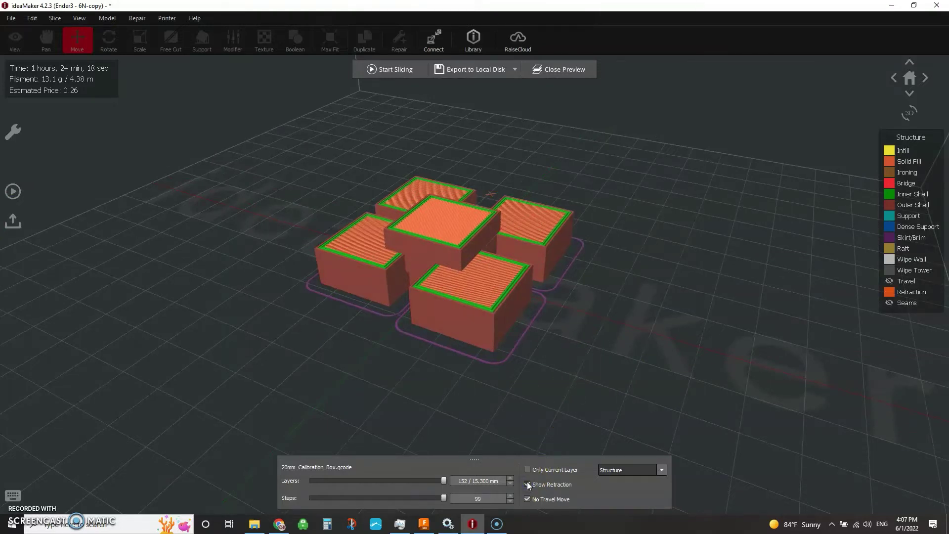
left_click_drag(538, 392, 418, 390)
left_click_drag(440, 481, 391, 494)
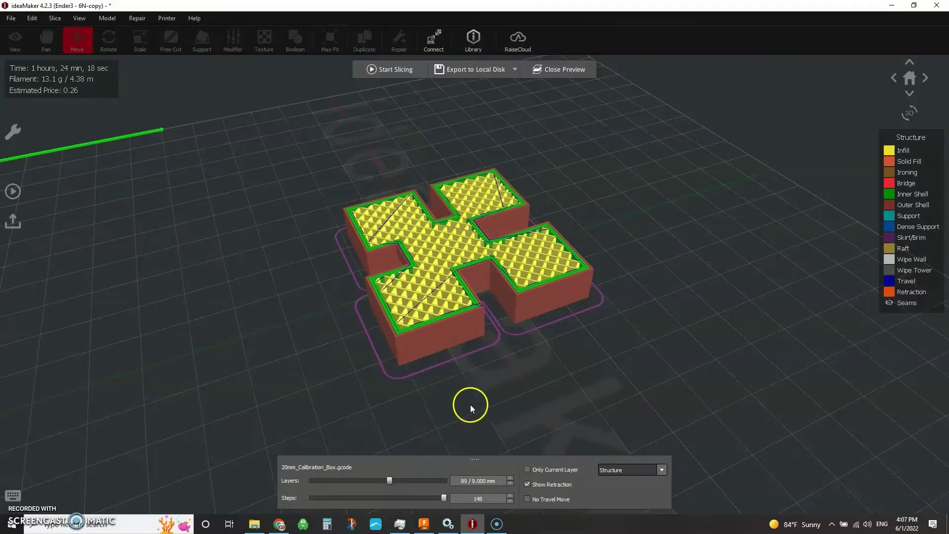
Step: Turn on seam markers, show all layers, and orbit to inspect the scattered seams
left_click(888, 303)
left_click_drag(487, 353, 592, 356)
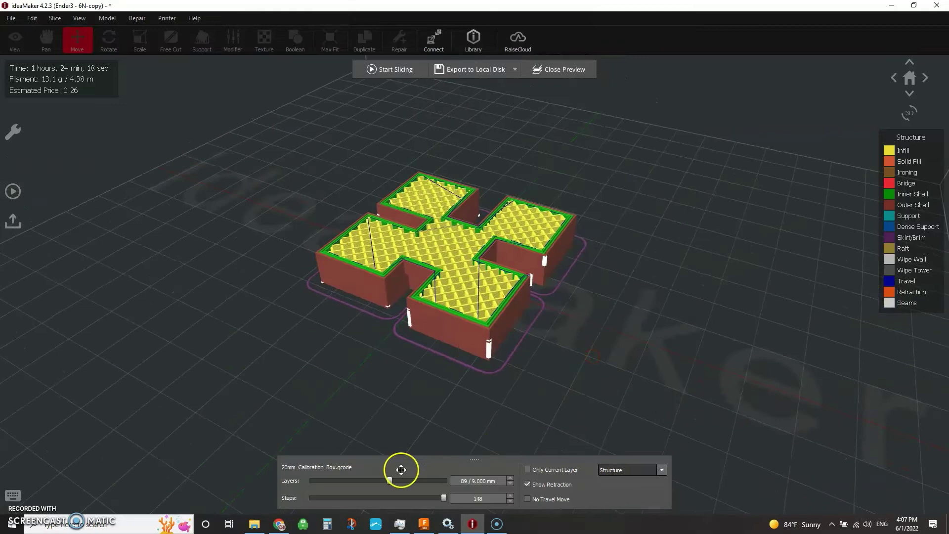
left_click_drag(392, 482, 468, 473)
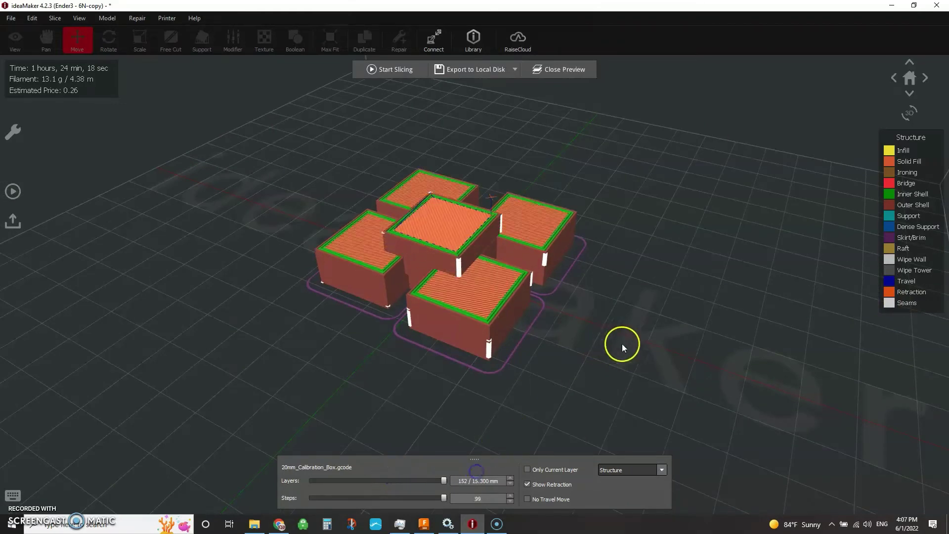
right_click_drag(622, 343, 498, 337)
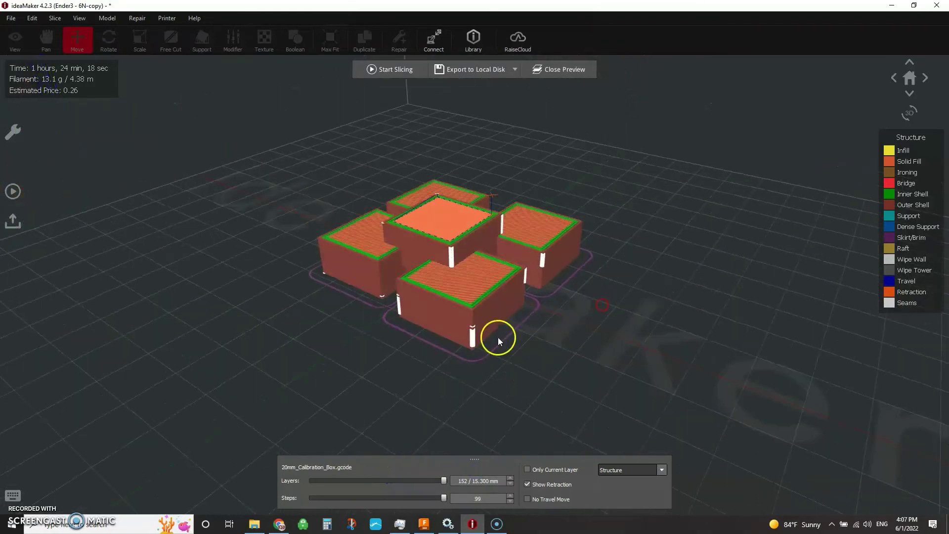
right_click_drag(363, 360, 517, 380)
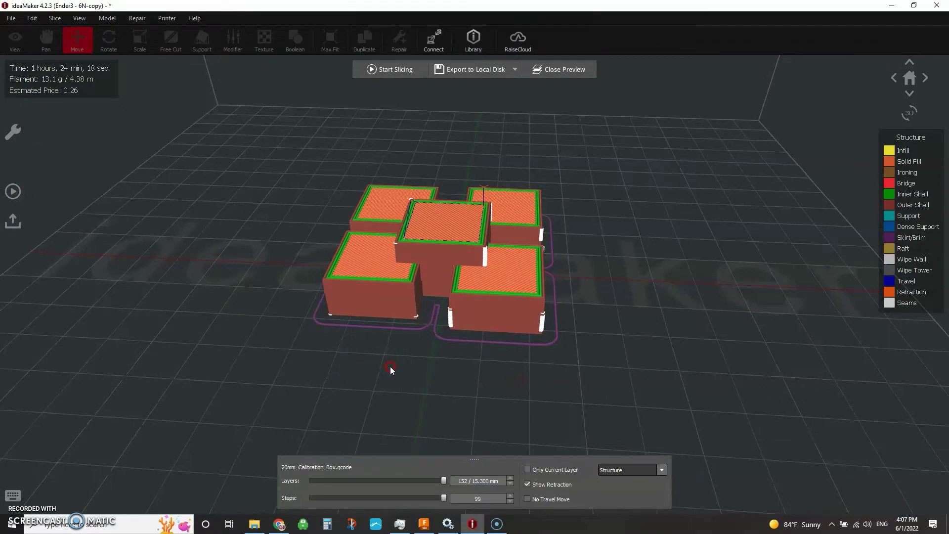
right_click_drag(390, 367, 452, 258)
right_click_drag(397, 351, 450, 349)
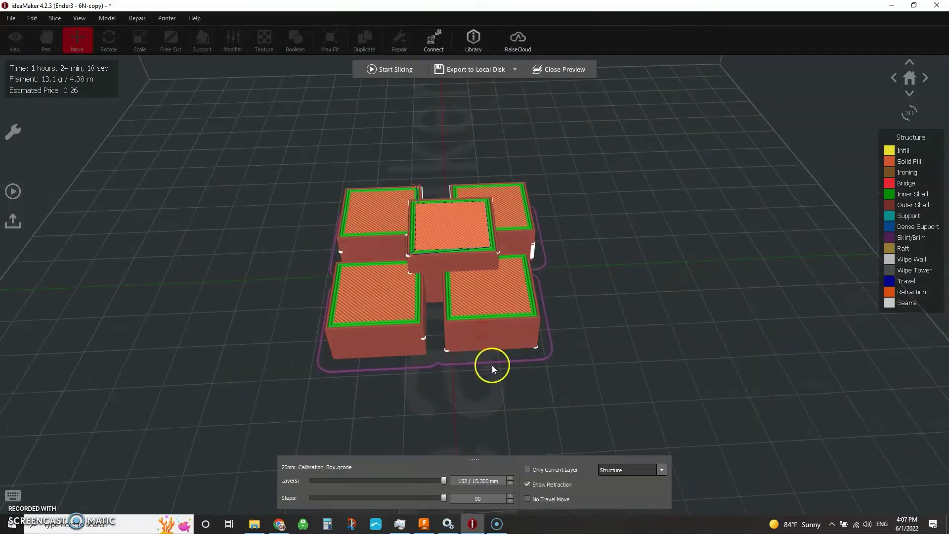
right_click_drag(563, 375, 504, 332)
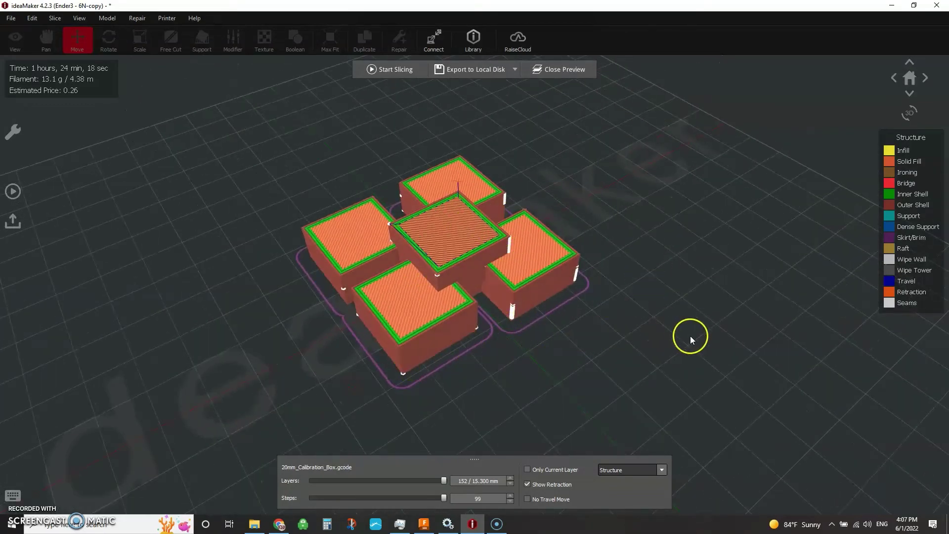
right_click_drag(631, 332, 248, 239)
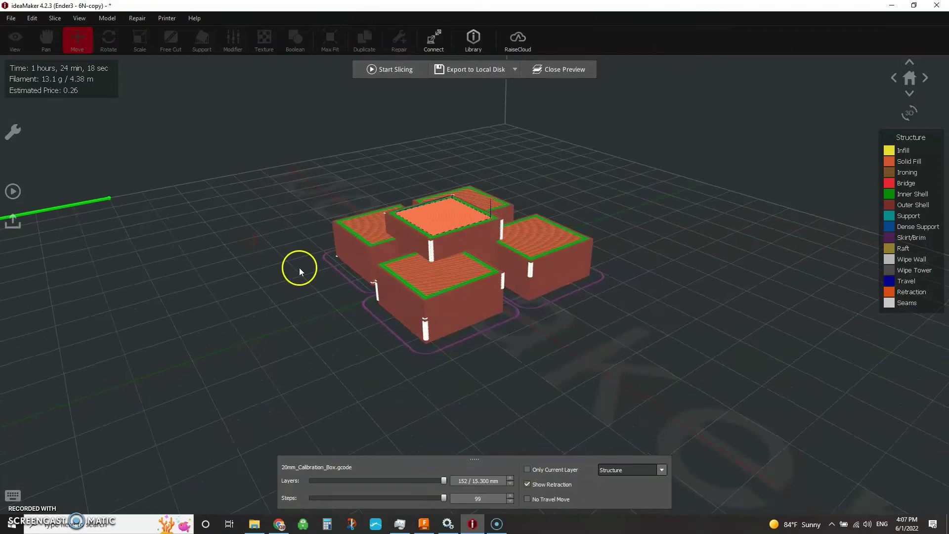
right_click_drag(299, 268, 421, 298)
Step: Re-slice with Place Seam on set to Reflex Corner (1 h 24 min 6 s, 13.1 g)
left_click(553, 69)
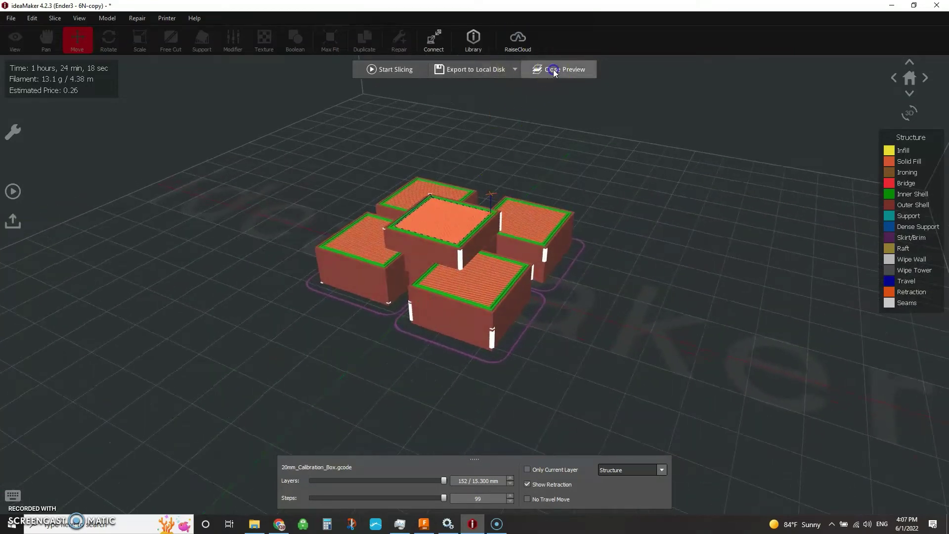
left_click(440, 67)
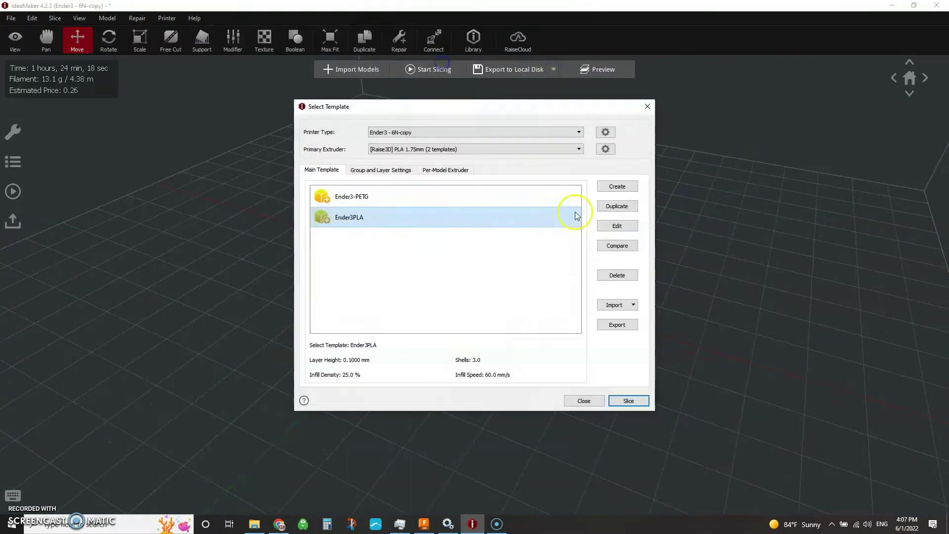
left_click(624, 225)
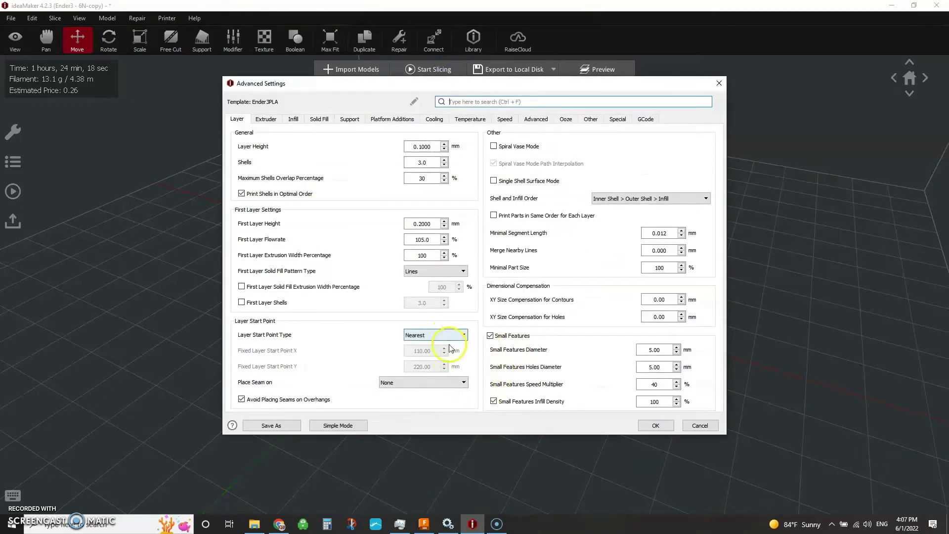
left_click(437, 384)
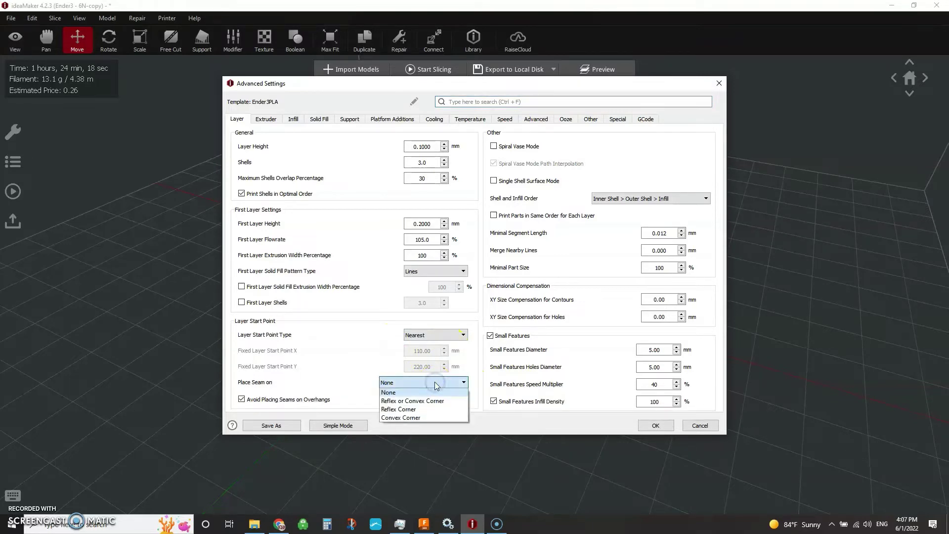
left_click(423, 411)
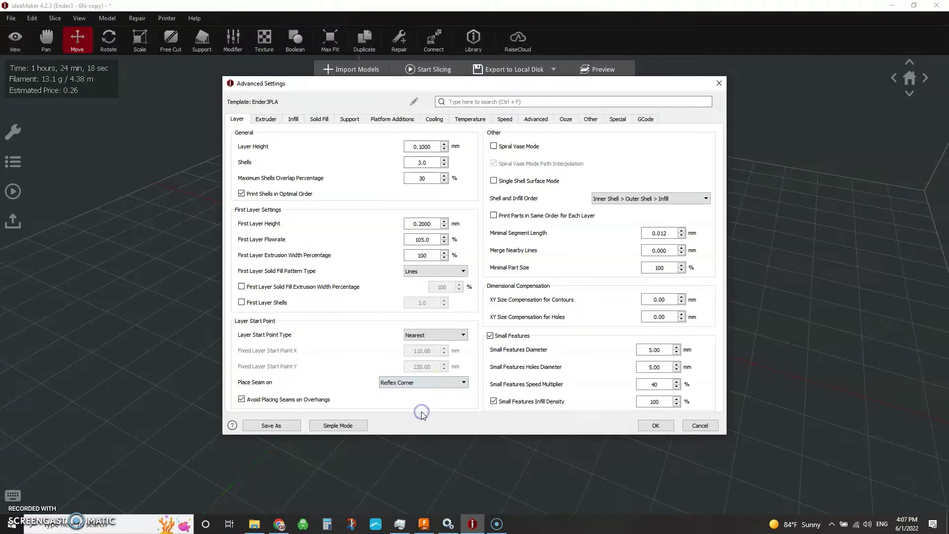
left_click(656, 425)
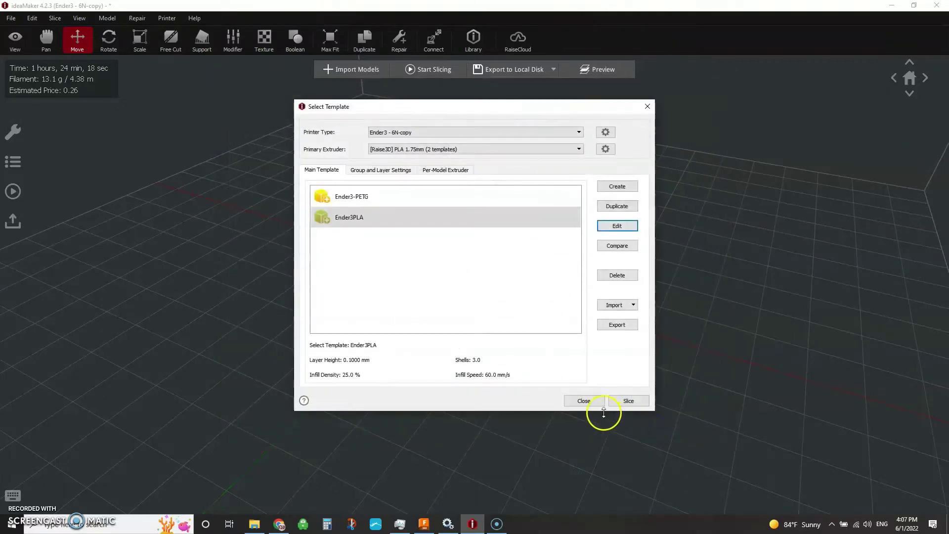
left_click(629, 401)
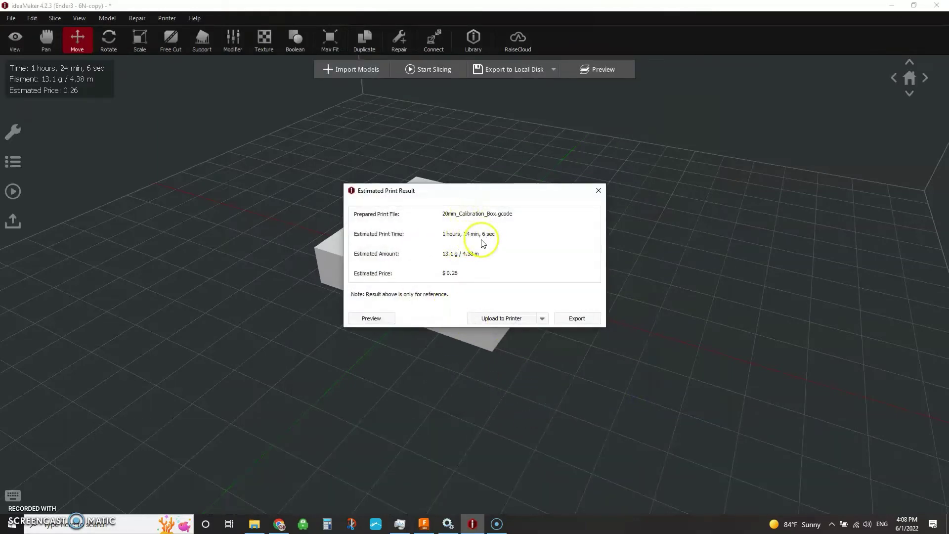
Step: Preview the Reflex Corner slice with seams shown, orbiting to see seams on inner corners
left_click(371, 318)
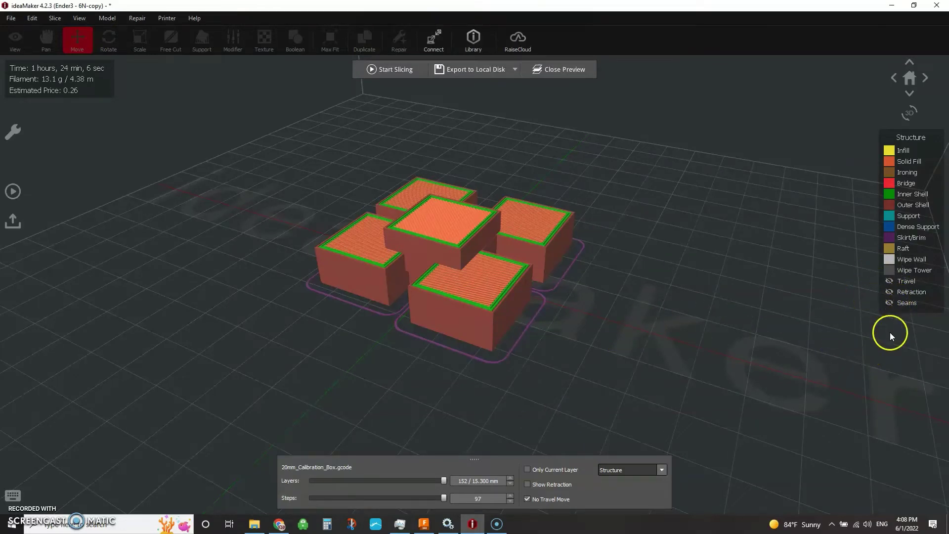
left_click(889, 301)
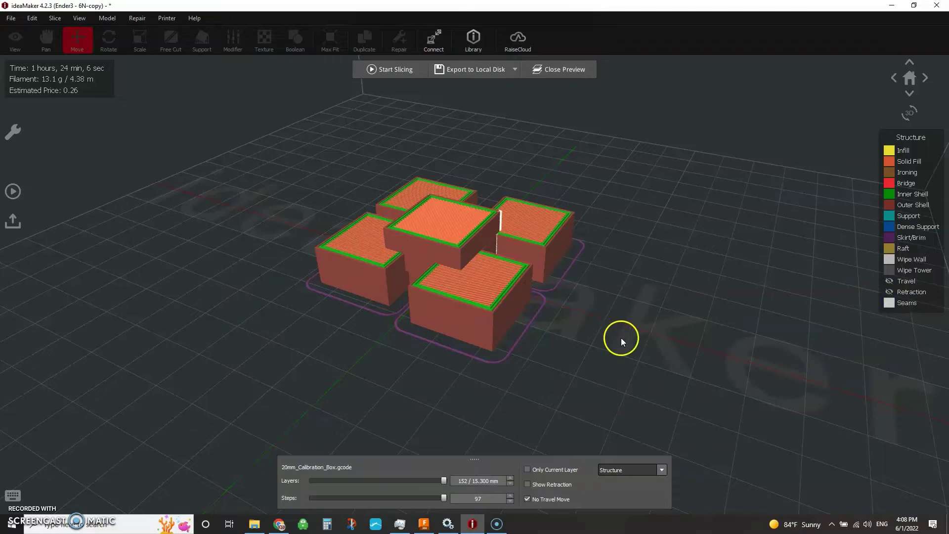
left_click_drag(528, 355, 493, 251)
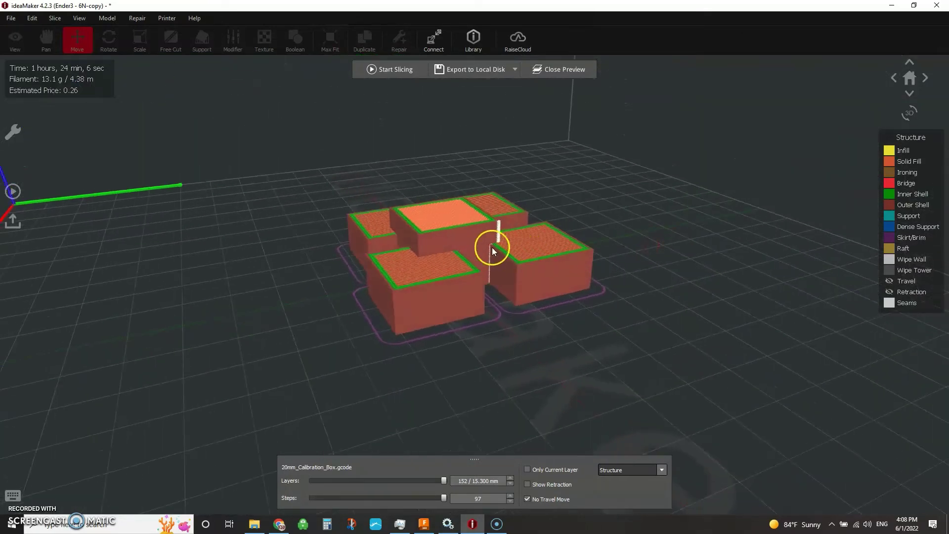
left_click_drag(583, 267, 258, 362)
left_click_drag(570, 289, 349, 339)
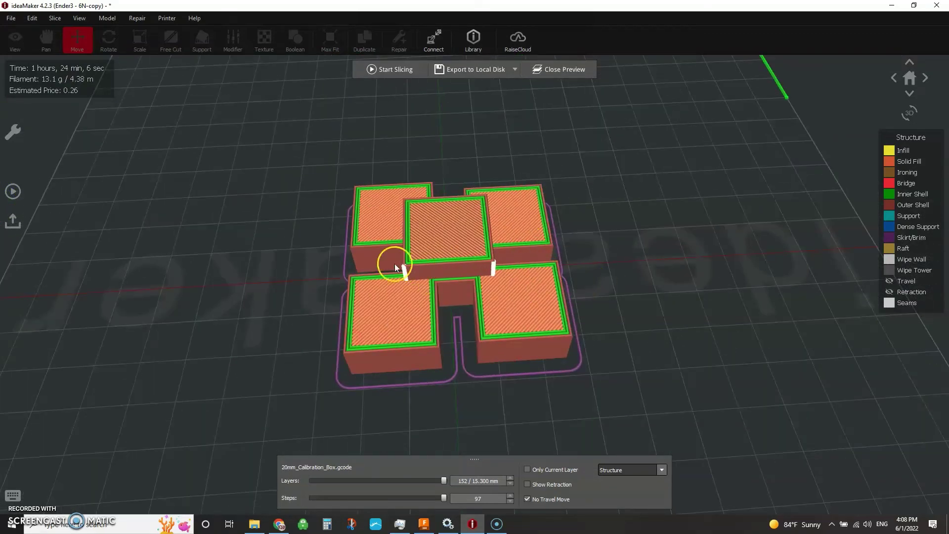
left_click_drag(503, 266, 426, 305)
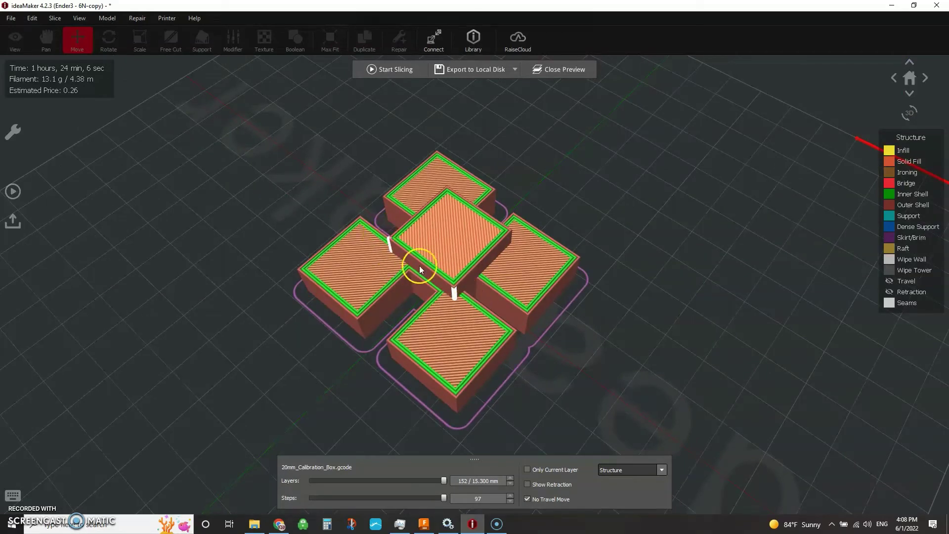
left_click_drag(492, 310, 509, 121)
scroll(452, 236, "up", 5)
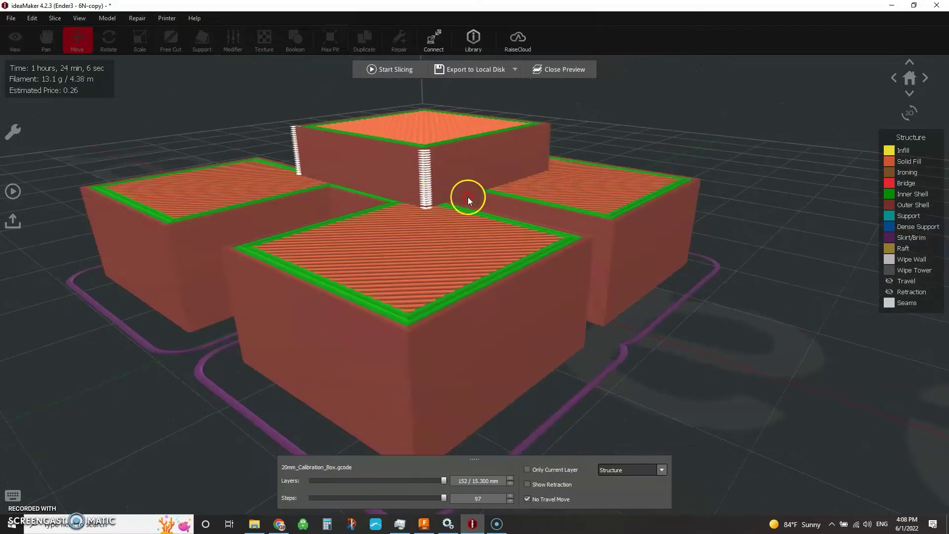
left_click_drag(468, 197, 471, 195)
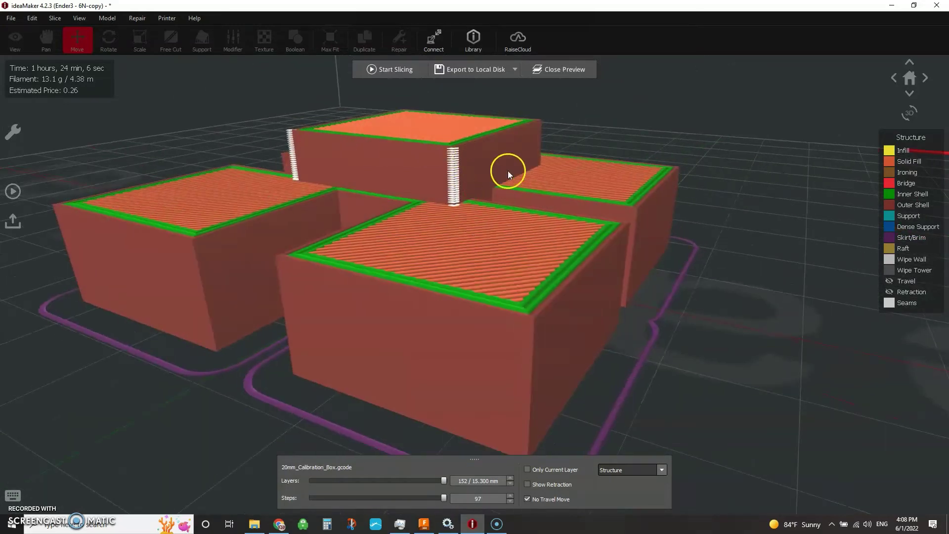
left_click_drag(521, 272, 453, 181)
left_click_drag(371, 157, 434, 176)
Step: Re-slice with Convex Corner seams and a Fixed layer start at X 110, Y 220
left_click(396, 69)
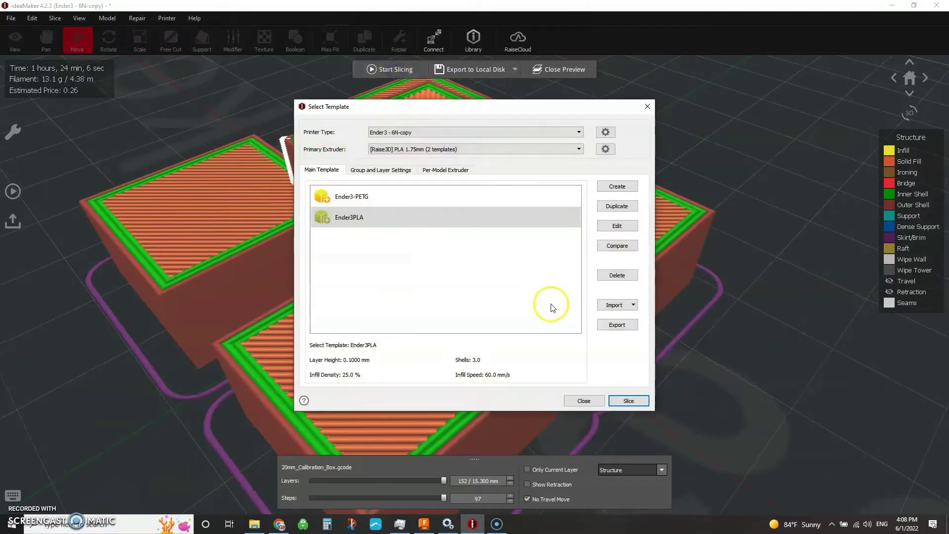
left_click(617, 225)
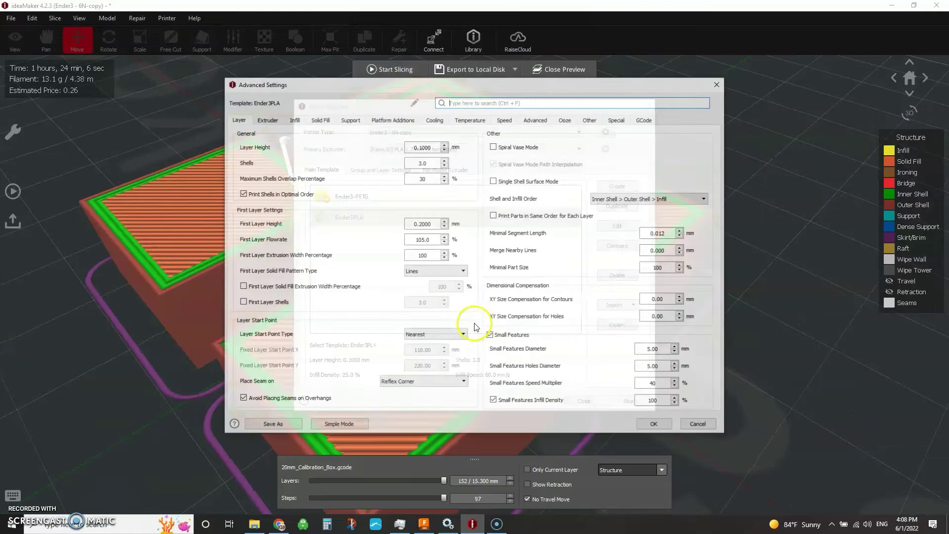
left_click(445, 382)
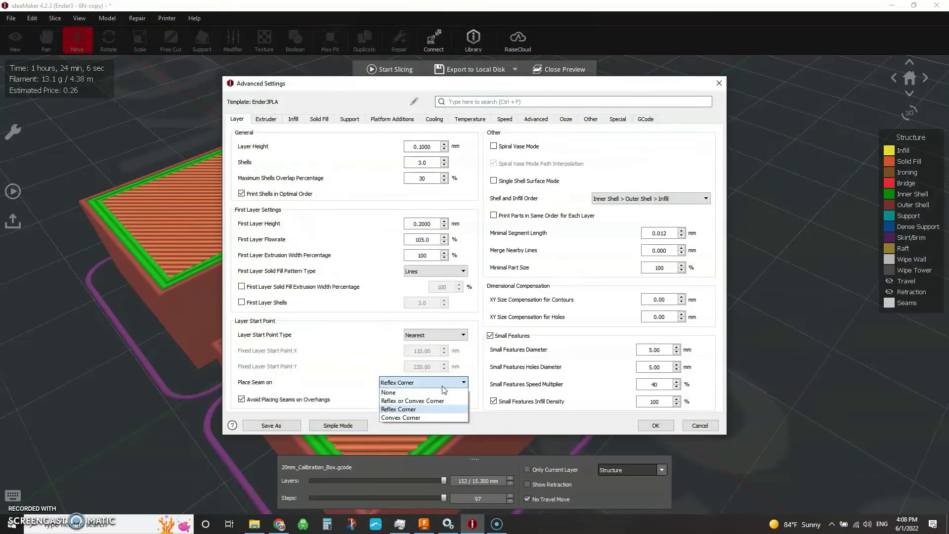
left_click(434, 417)
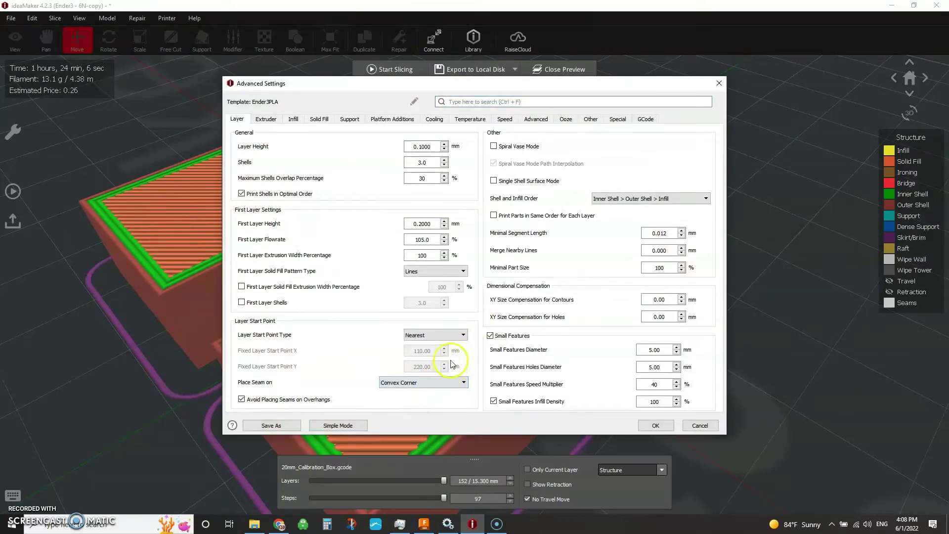
left_click(449, 335)
left_click(437, 354)
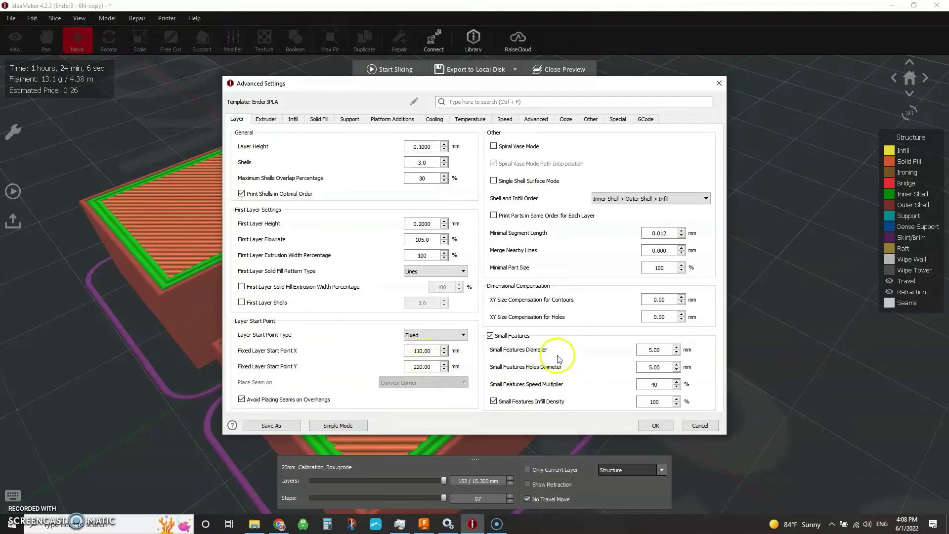
left_click(655, 426)
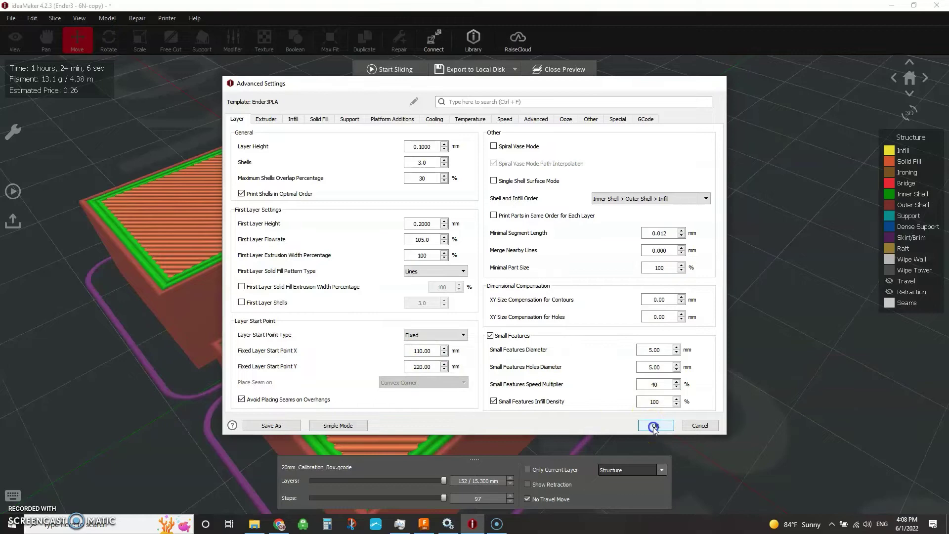
left_click(645, 400)
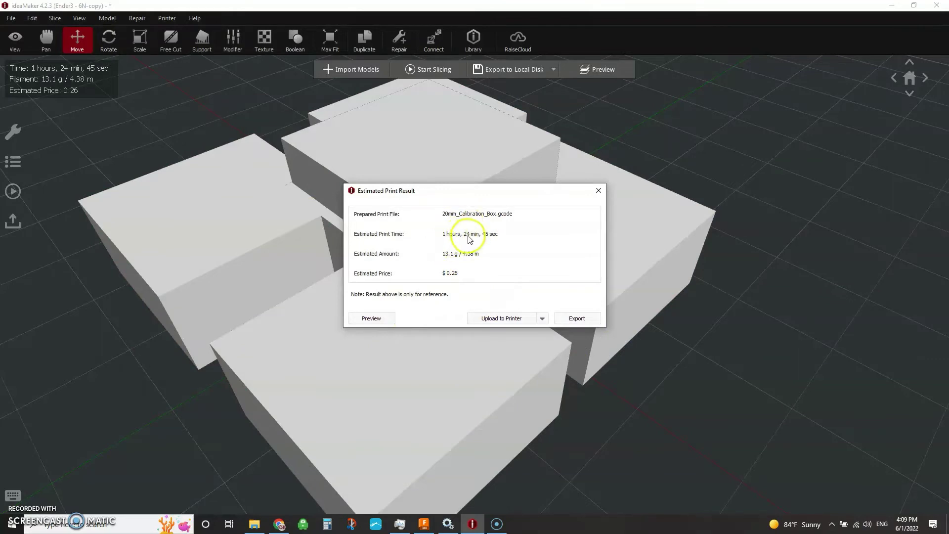
Step: Preview the Fixed-start slice with seams shown, orbiting to see seams on back corners
left_click(371, 319)
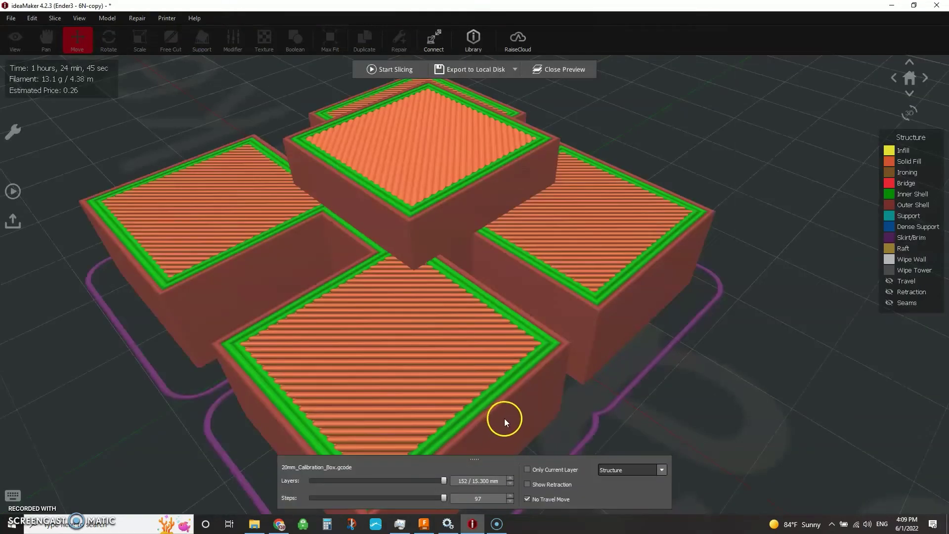
left_click(890, 302)
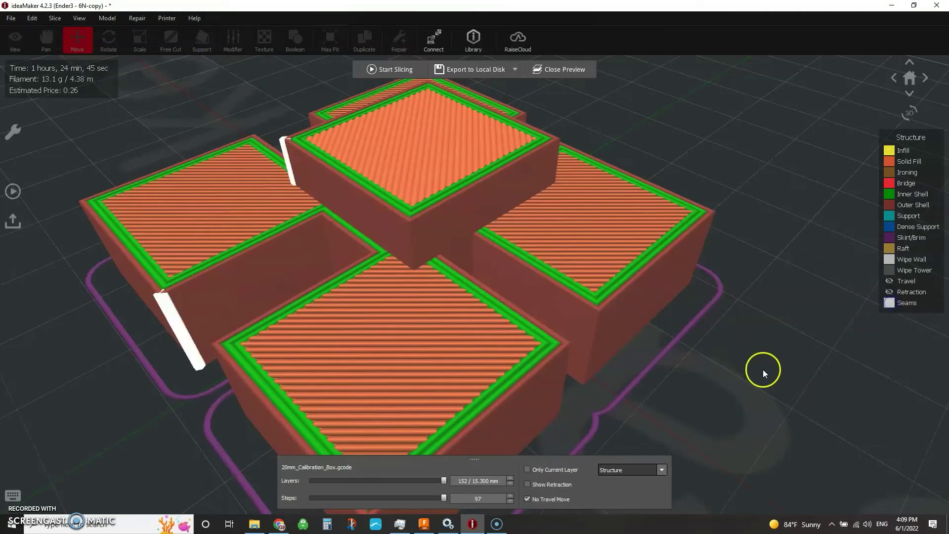
right_click_drag(423, 393, 180, 345)
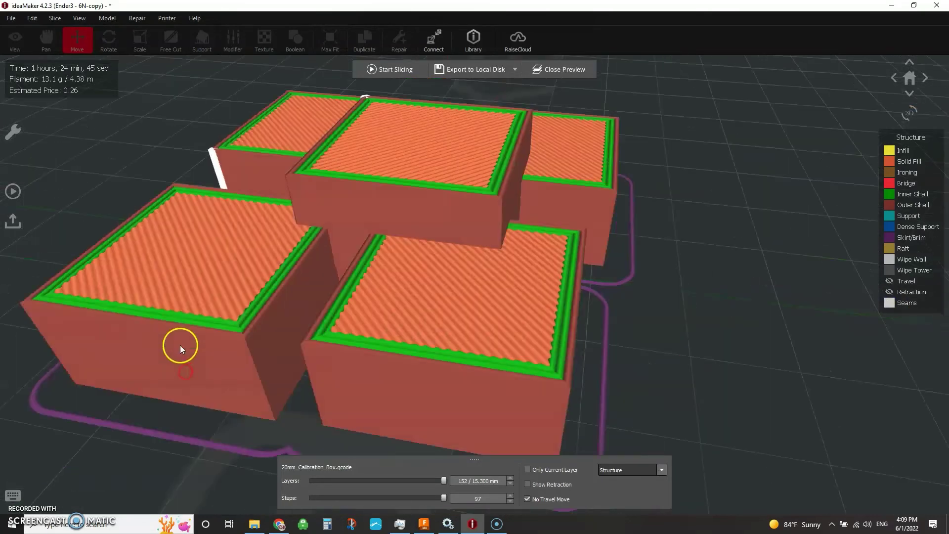
scroll(180, 345, "up", 2)
scroll(180, 345, "down", 6)
right_click_drag(462, 381, 374, 333)
scroll(376, 353, "down", 4)
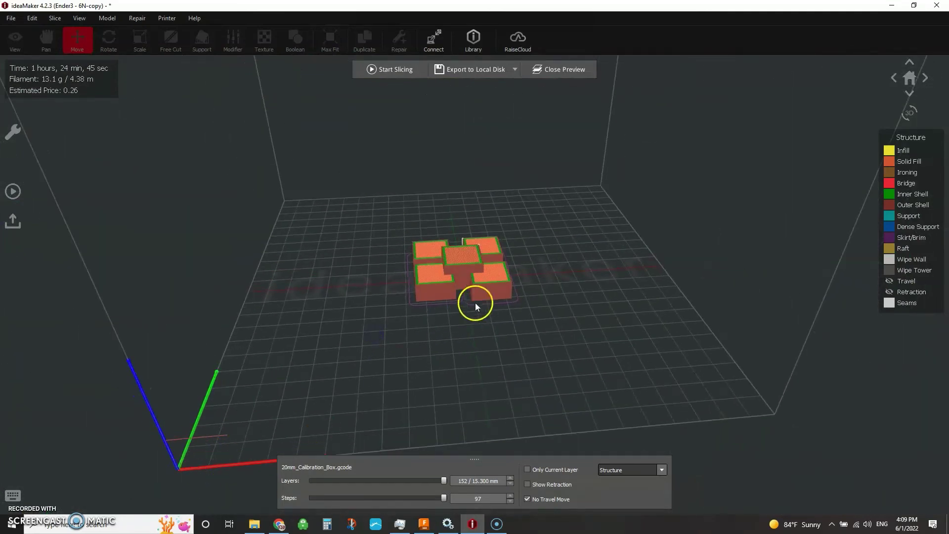
scroll(480, 251, "up", 5)
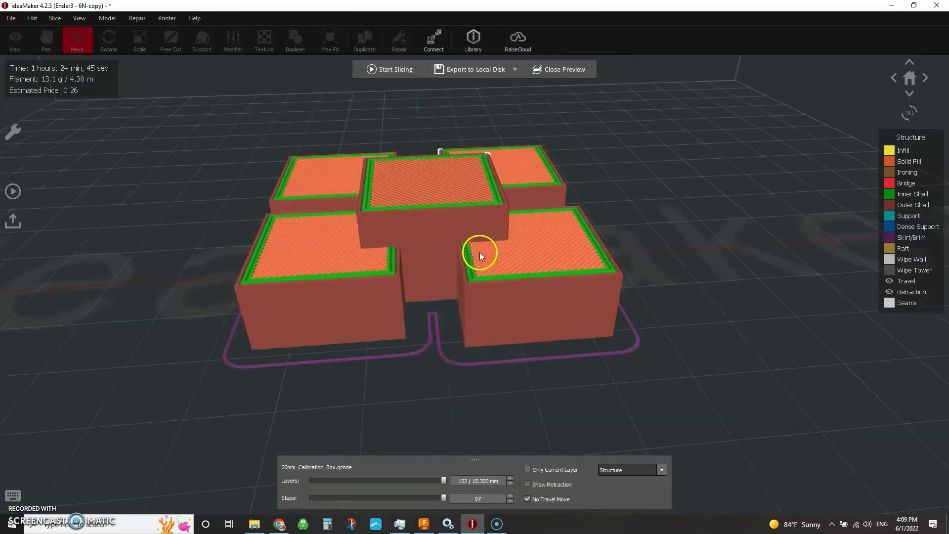
right_click_drag(545, 254, 553, 346)
right_click_drag(621, 358, 692, 305)
left_click(393, 71)
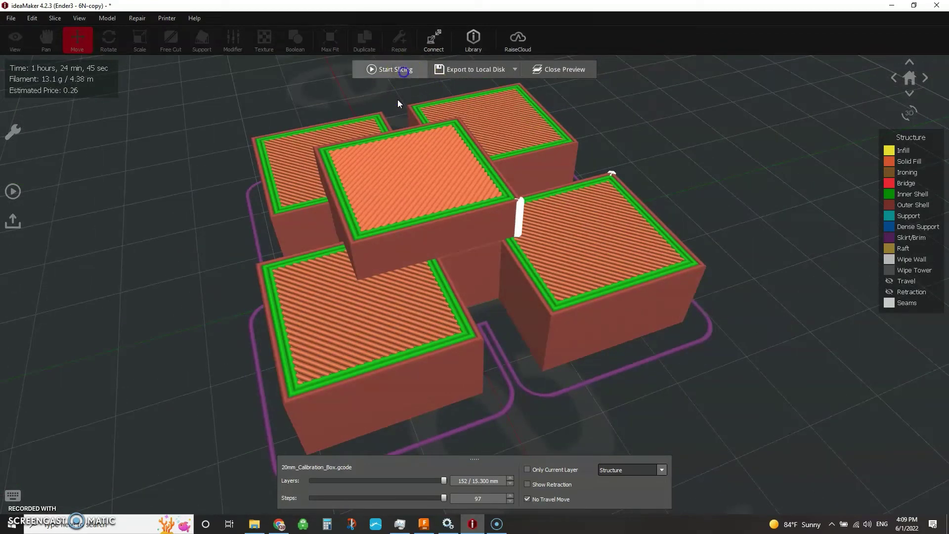
left_click(618, 225)
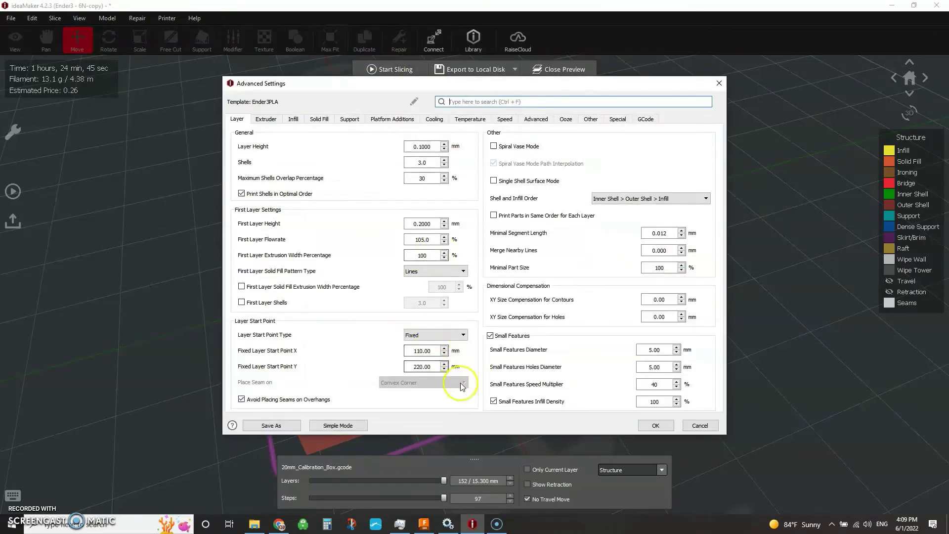
left_click(448, 335)
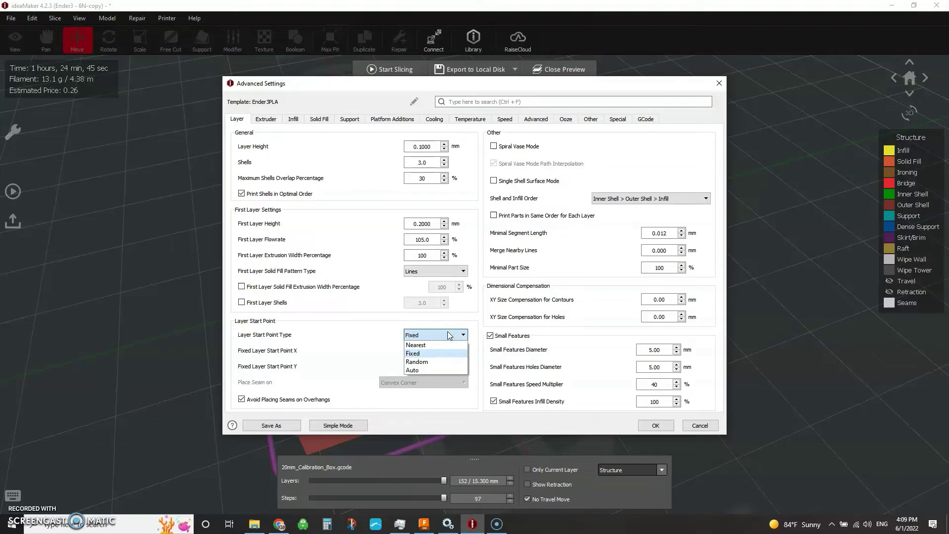
left_click(700, 425)
left_click(700, 425)
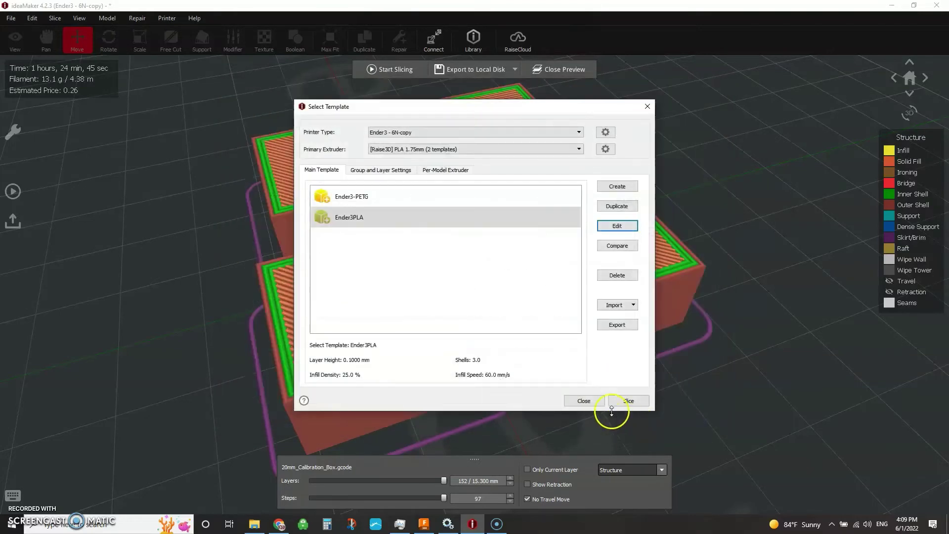
left_click(584, 400)
left_click_drag(565, 398, 719, 355)
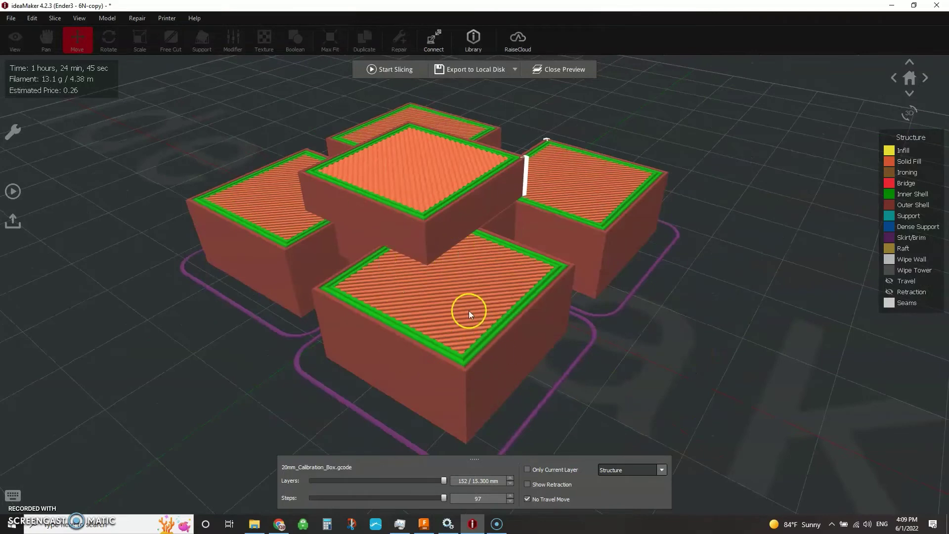
Step: Leave the slice preview and delete all five calibration cubes from the build plate
left_click(547, 83)
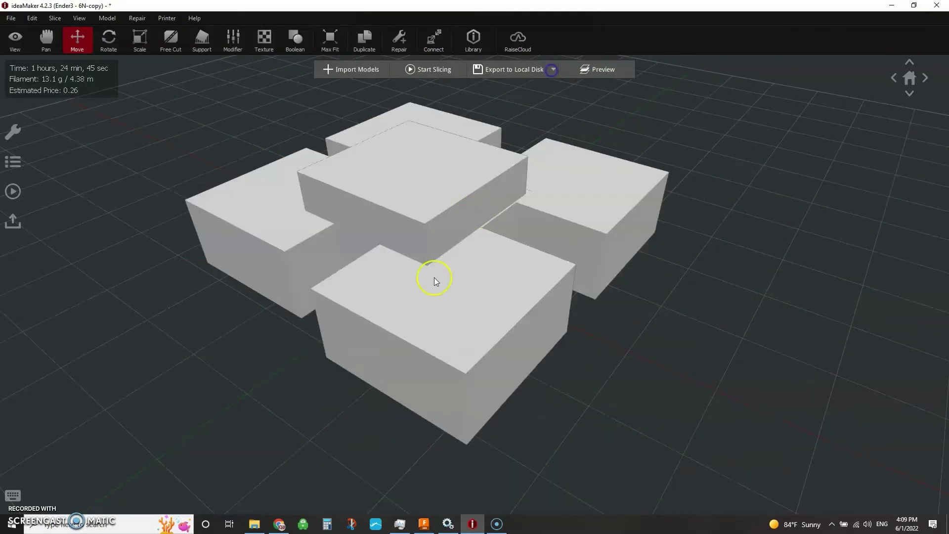
left_click(398, 324)
key("Delete")
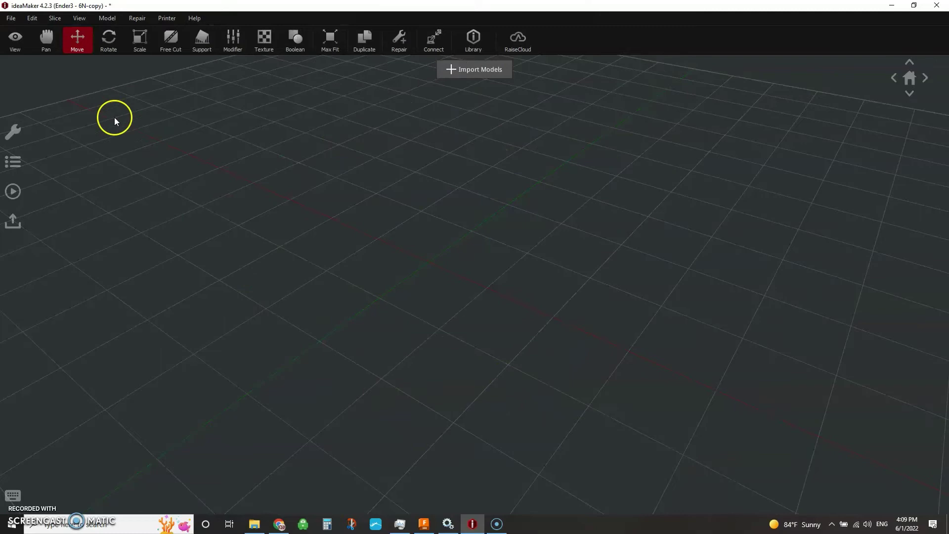
Step: Add a standard cylinder primitive with radius 50, height 100 and 500 segments
left_click(10, 18)
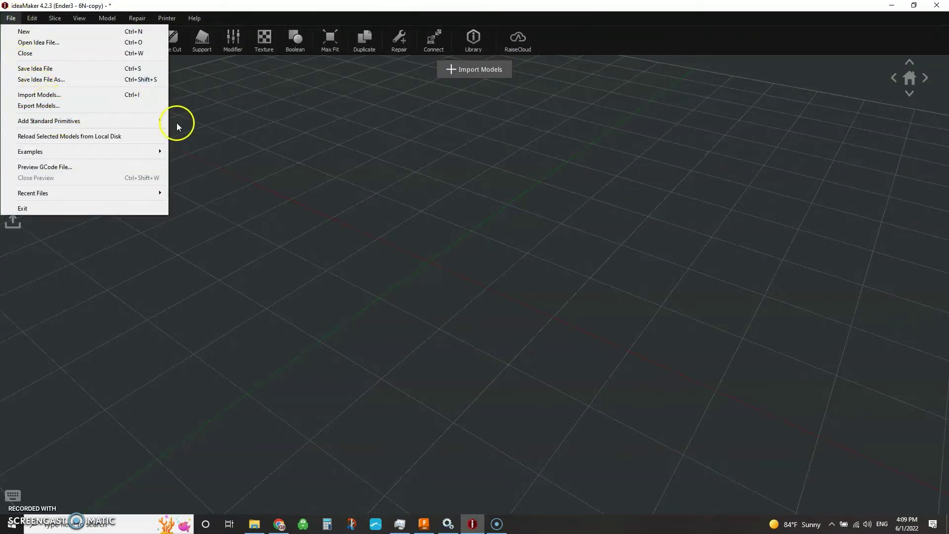
left_click(193, 145)
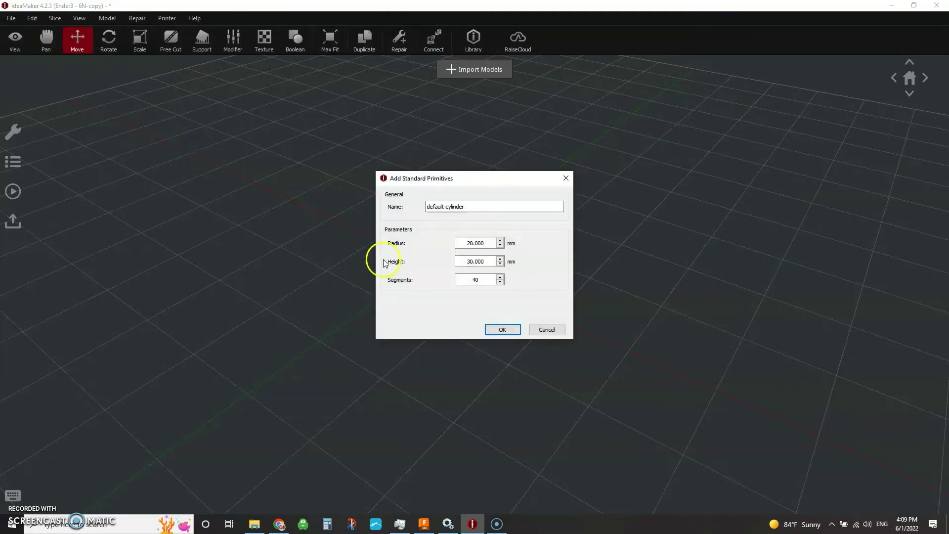
left_click_drag(489, 247, 441, 245)
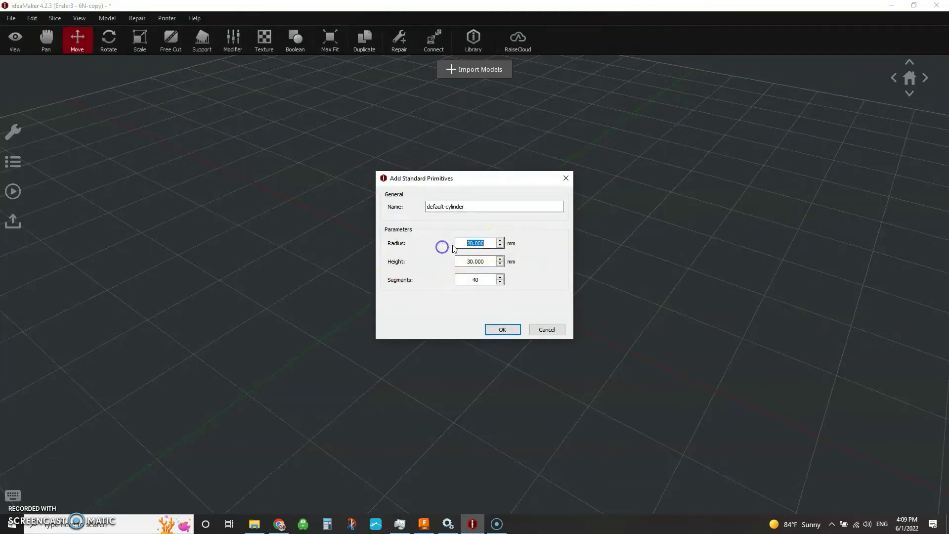
type("5")
left_click(501, 320)
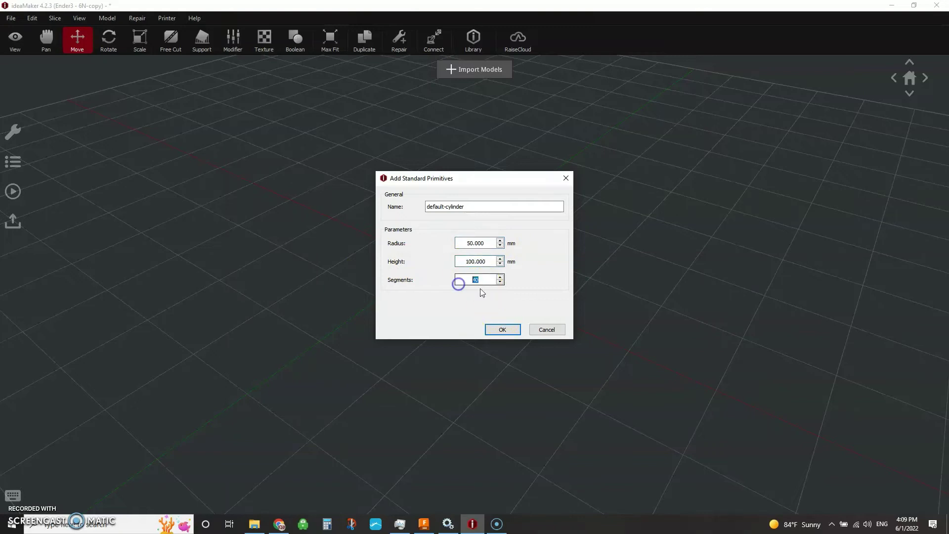
left_click(501, 329)
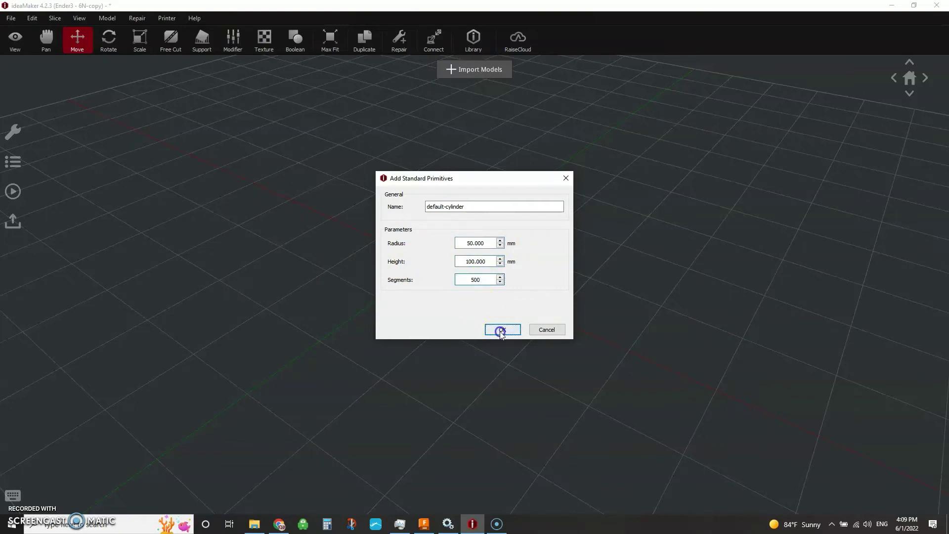
scroll(470, 341, "down", 10)
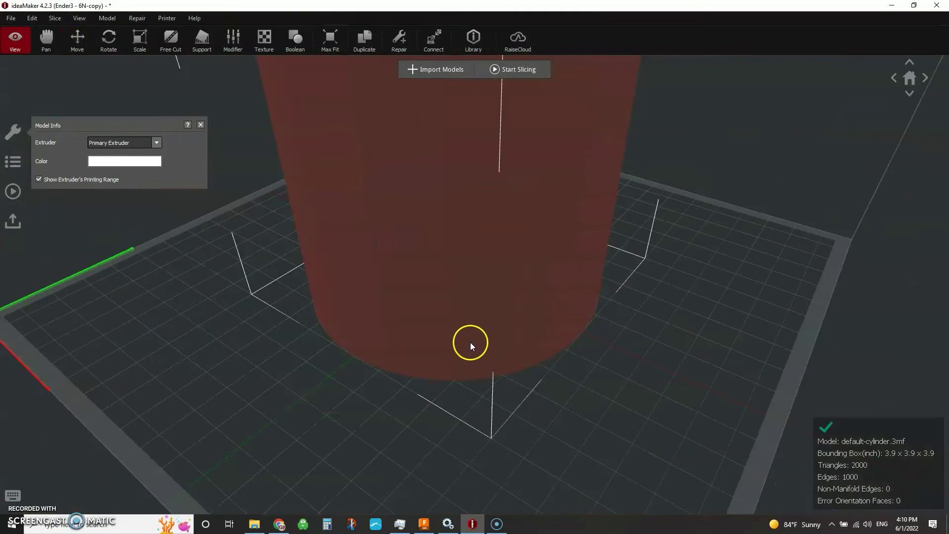
Step: Slice the cylinder with the Ender3PLA template, estimating 21 hours 4 min 56 sec and 302.3 g
left_click(519, 69)
left_click(616, 226)
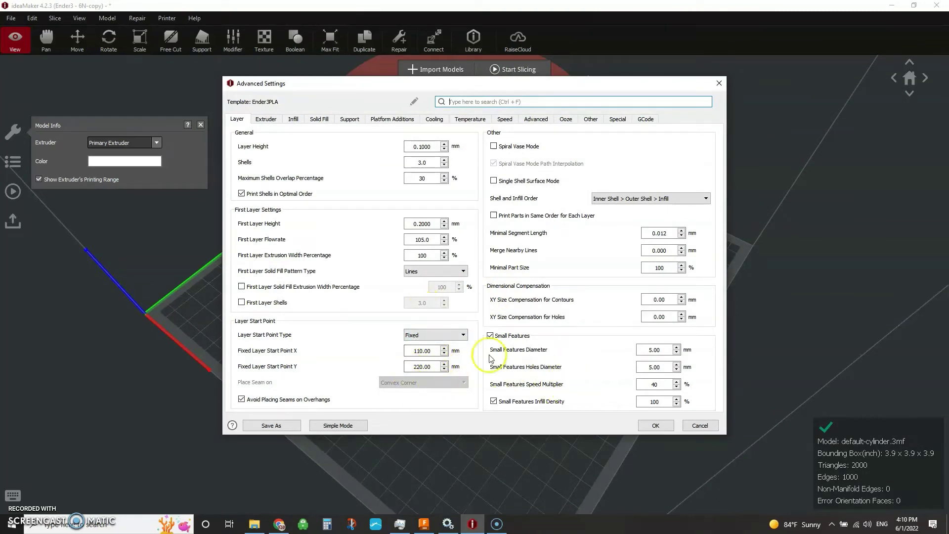
left_click(646, 424)
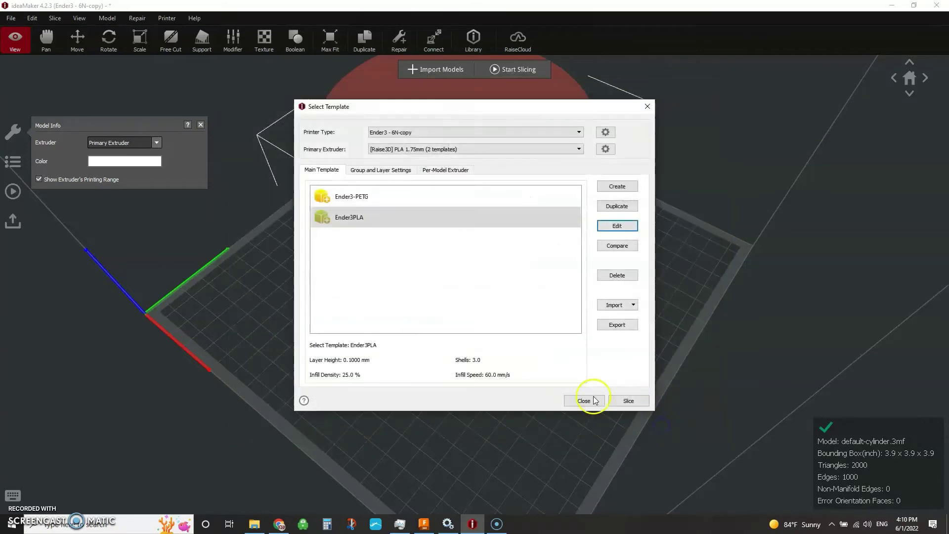
left_click(624, 401)
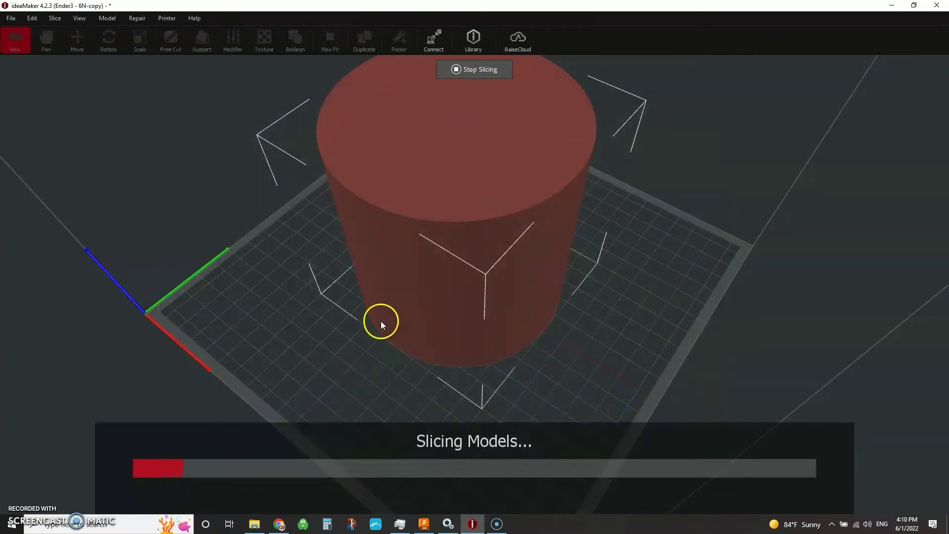
left_click_drag(314, 332, 446, 274)
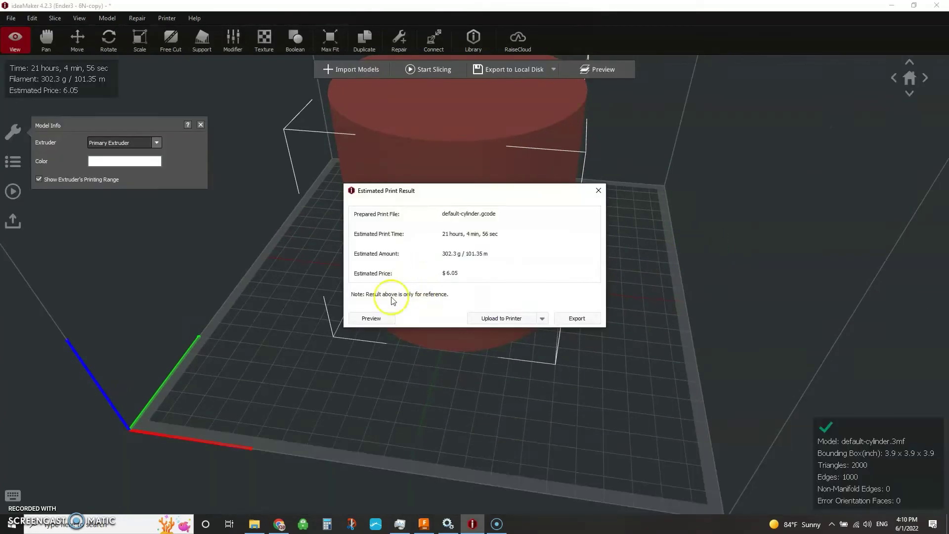
Step: Preview the cylinder slice with Seams shown, orbiting and zooming to inspect the single vertical seam line
left_click(377, 320)
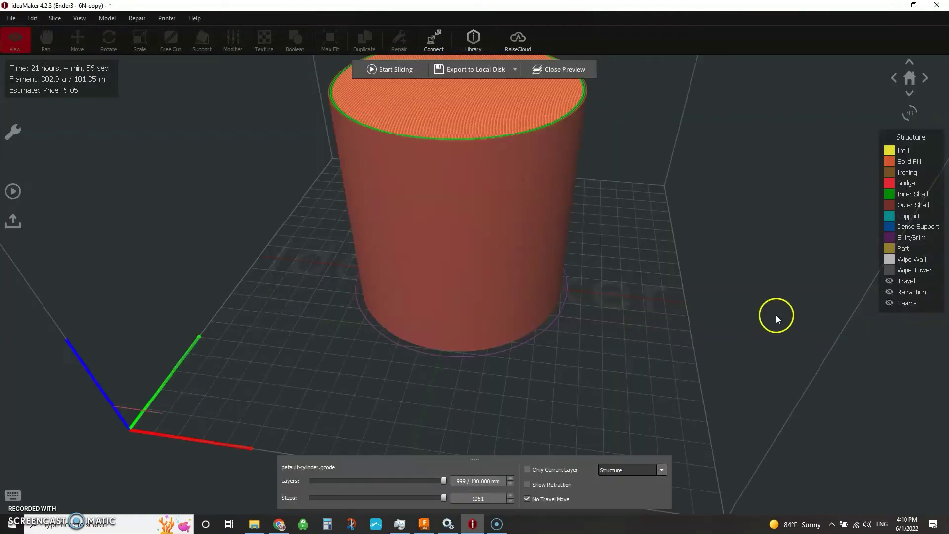
left_click(890, 302)
left_click_drag(617, 295, 572, 313)
left_click_drag(483, 313, 531, 304)
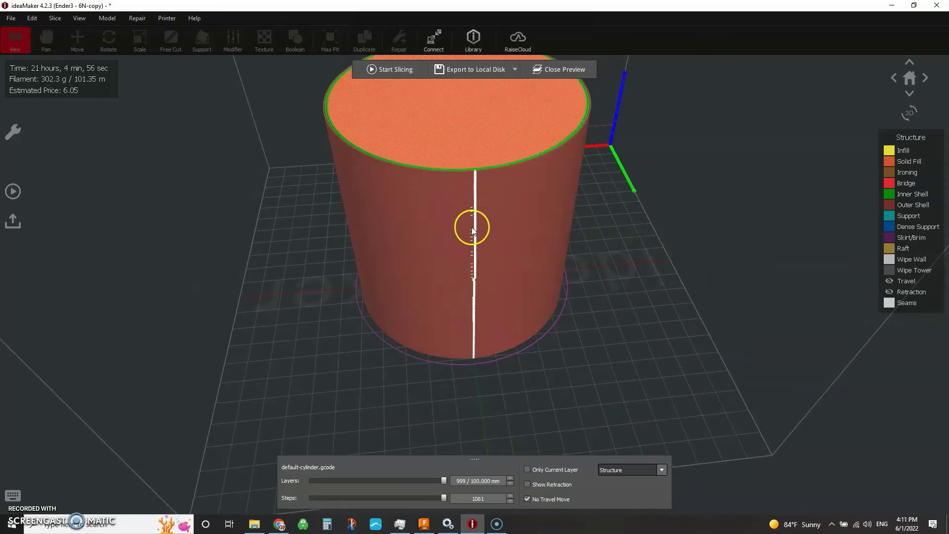
scroll(472, 229, "up", 5)
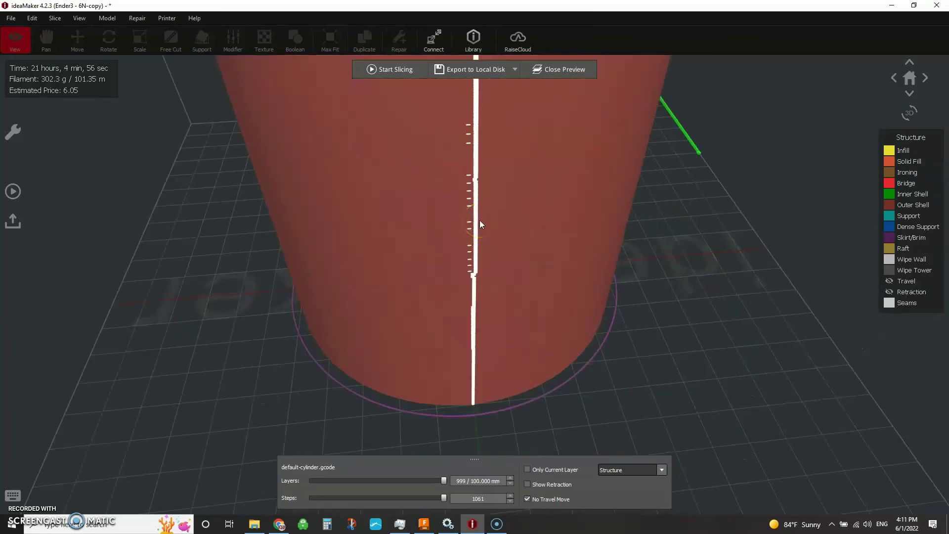
scroll(480, 224, "up", 3)
scroll(474, 355, "up", 3)
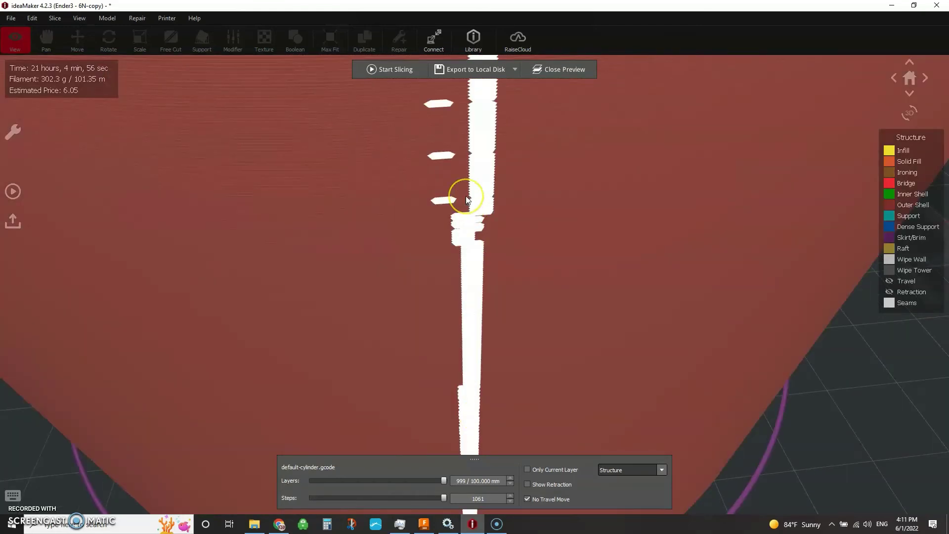
scroll(466, 199, "down", 5)
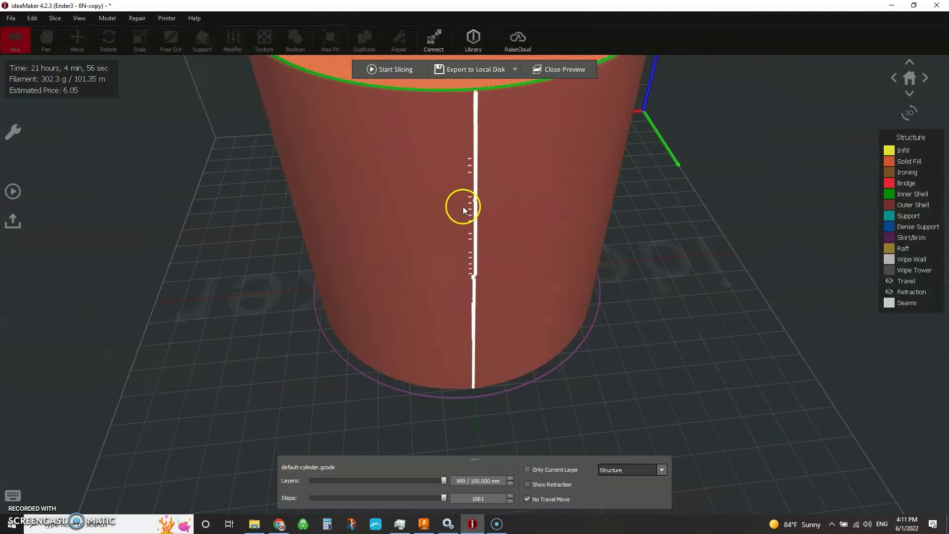
scroll(461, 217, "down", 2)
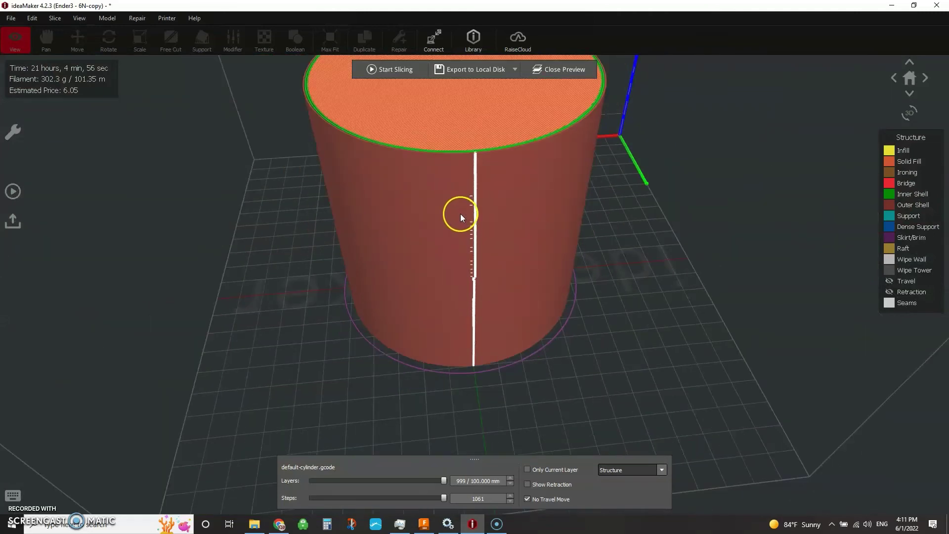
scroll(461, 214, "down", 2)
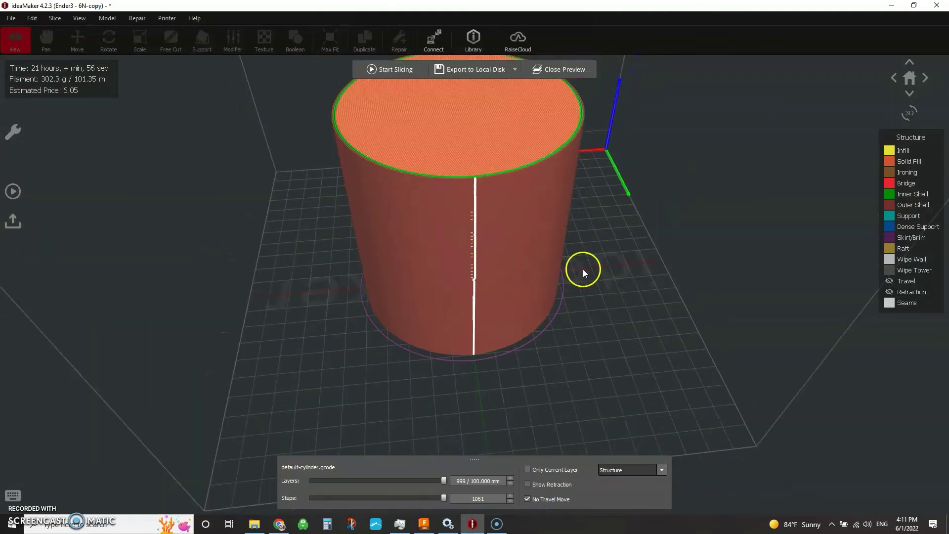
Step: Set the Ender3PLA template's Layer Start Point Type to Random and re-slice the cylinder
left_click(555, 69)
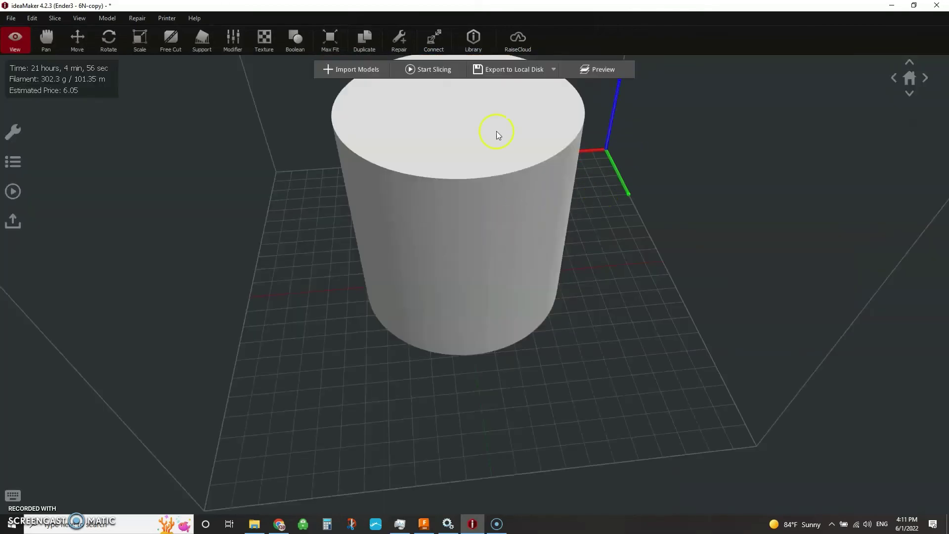
left_click(418, 85)
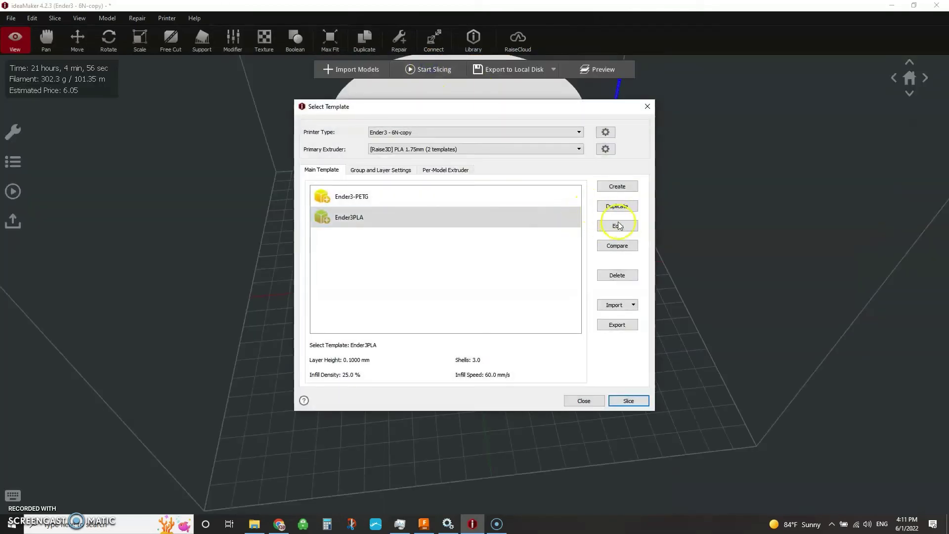
left_click(618, 224)
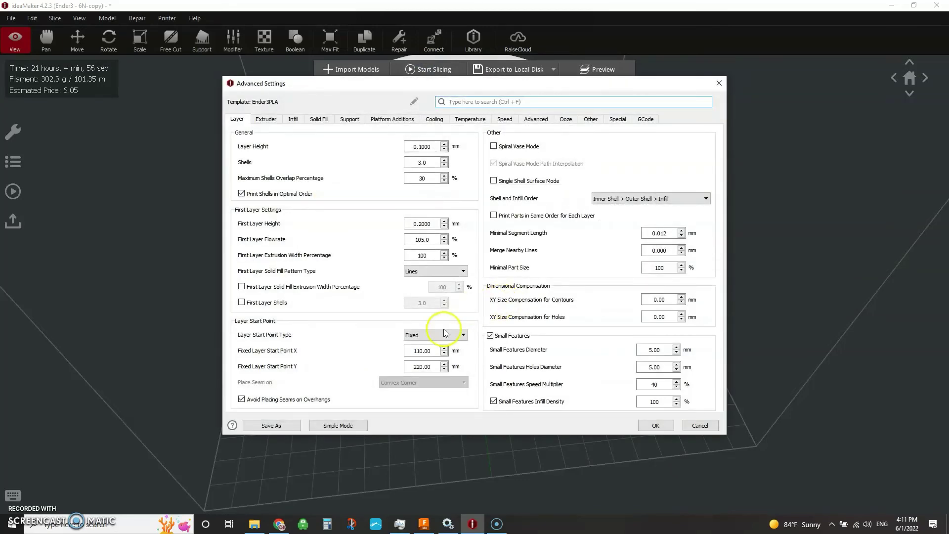
left_click(443, 338)
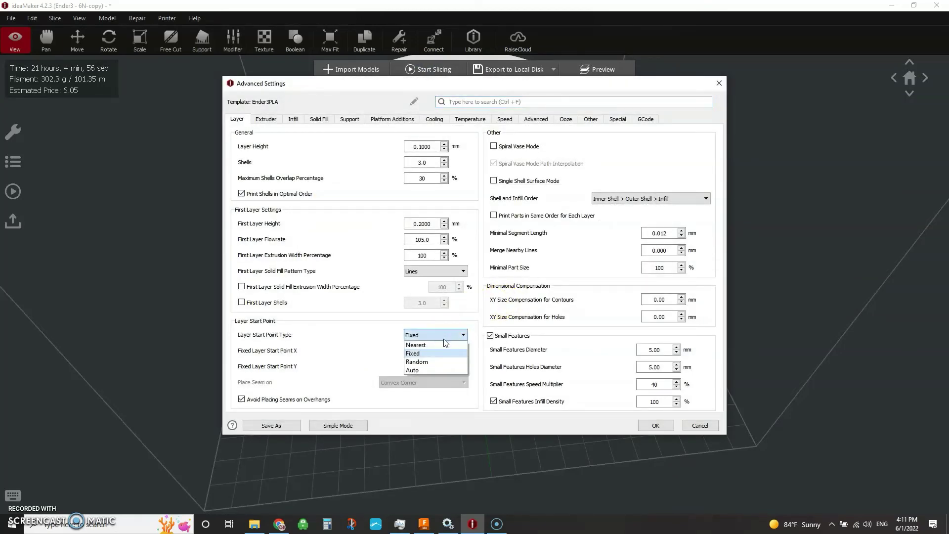
left_click(417, 361)
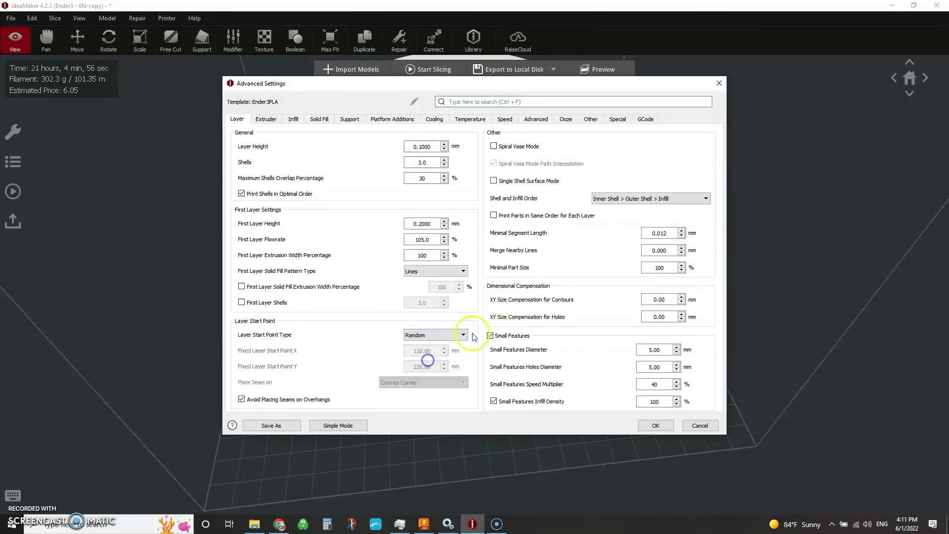
left_click(640, 427)
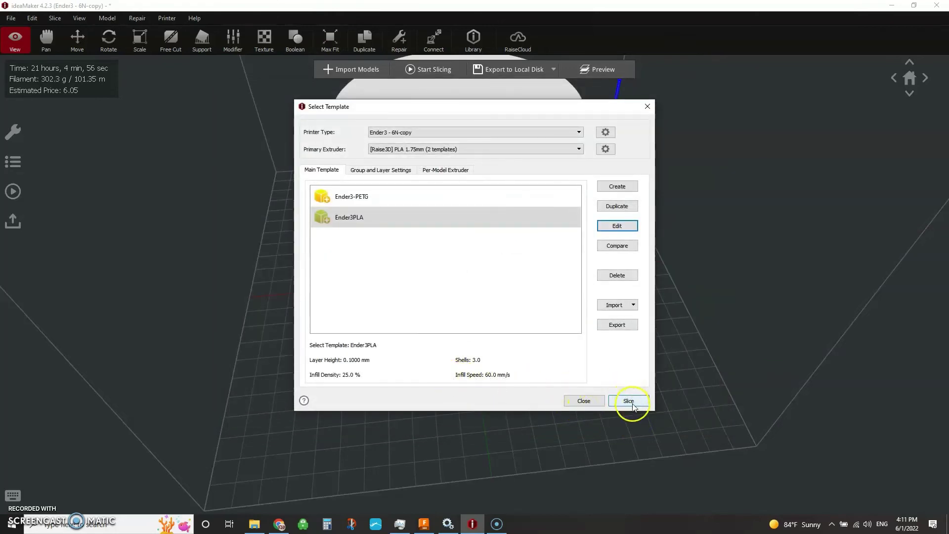
left_click(629, 401)
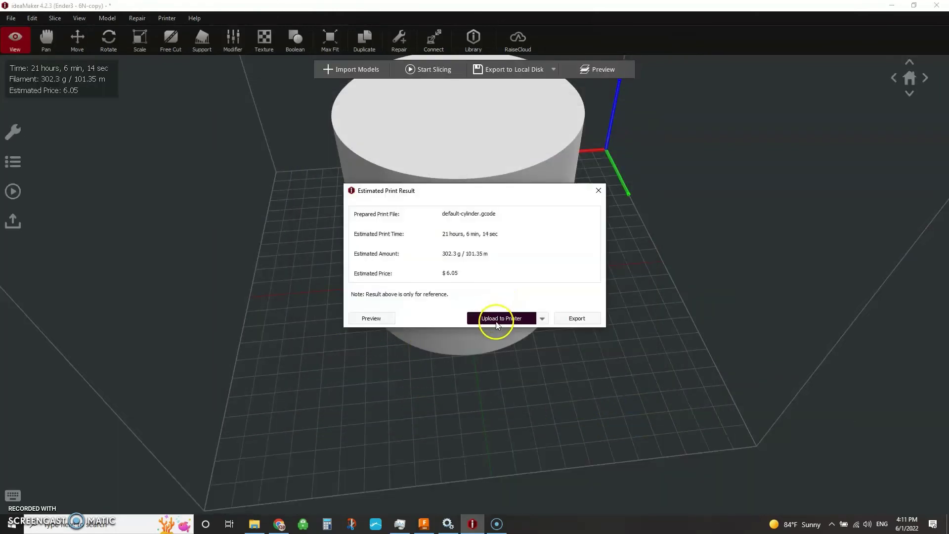
Step: Preview the Random-start slice and orbit to a lower view of the cylinder wall
left_click(366, 318)
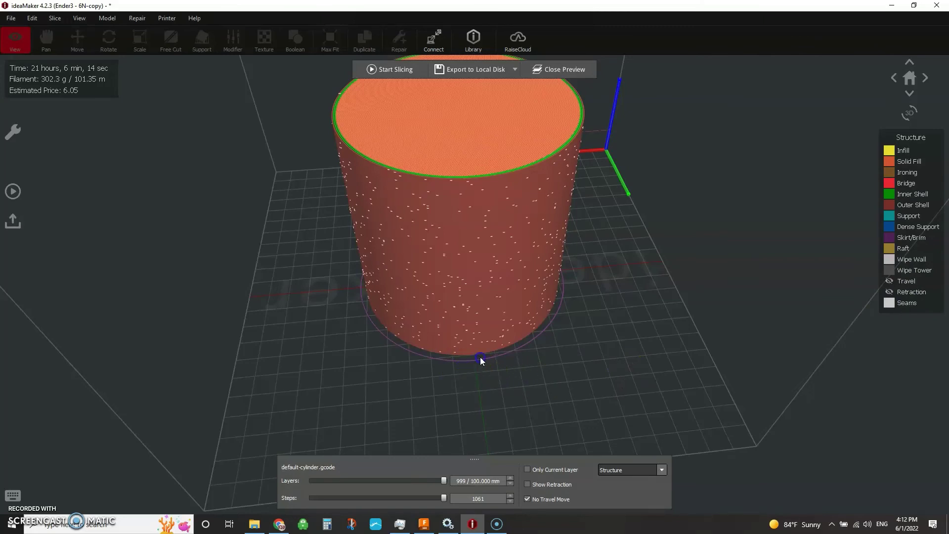
left_click_drag(529, 275, 414, 218)
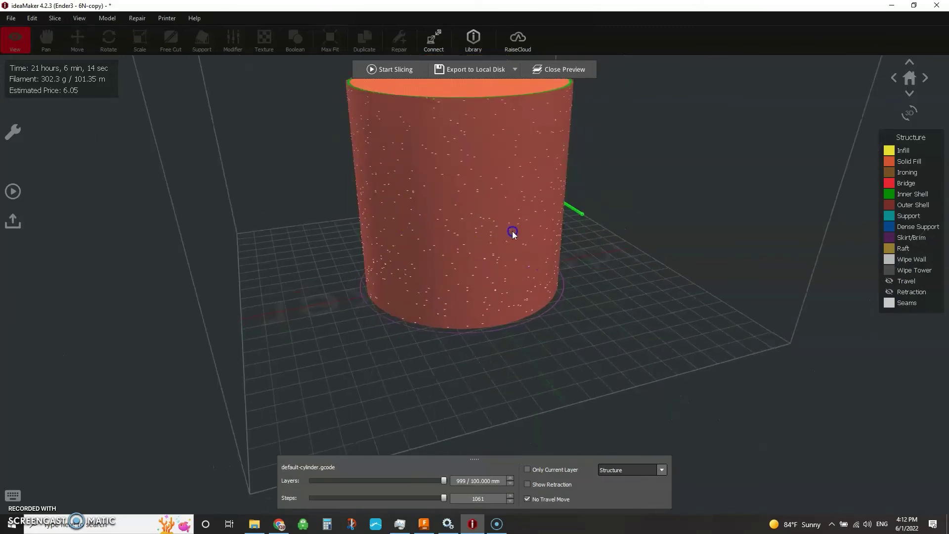
left_click_drag(513, 232, 606, 231)
scroll(475, 188, "up", 3)
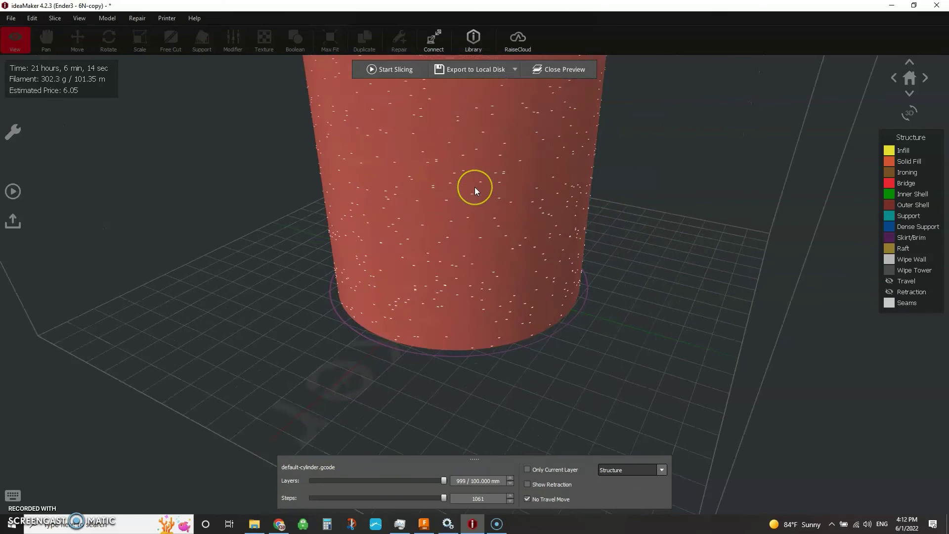
scroll(475, 191, "up", 3)
left_click_drag(479, 267, 420, 184)
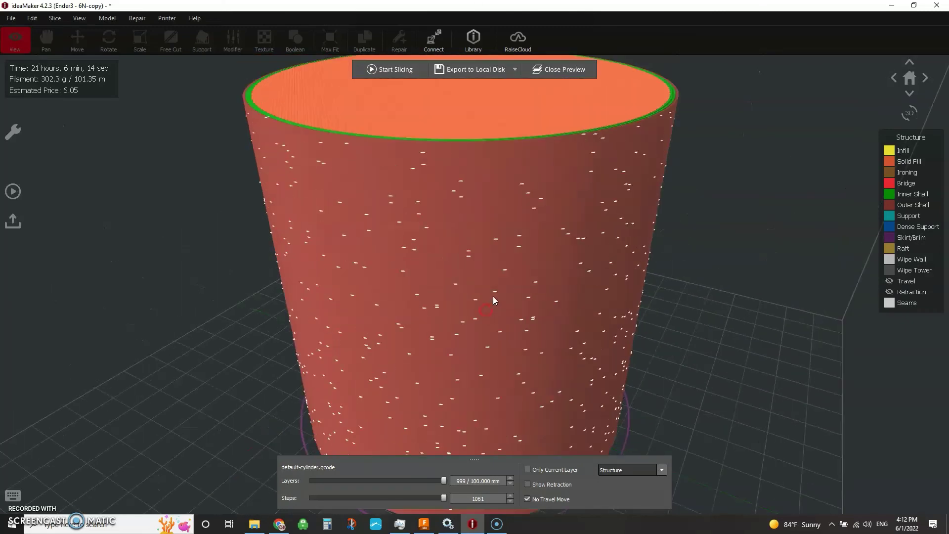
Step: Tilt and zoom the view to inspect the seam points scattered across the cylinder's wall
left_click(536, 295)
left_click(326, 286)
left_click(497, 283)
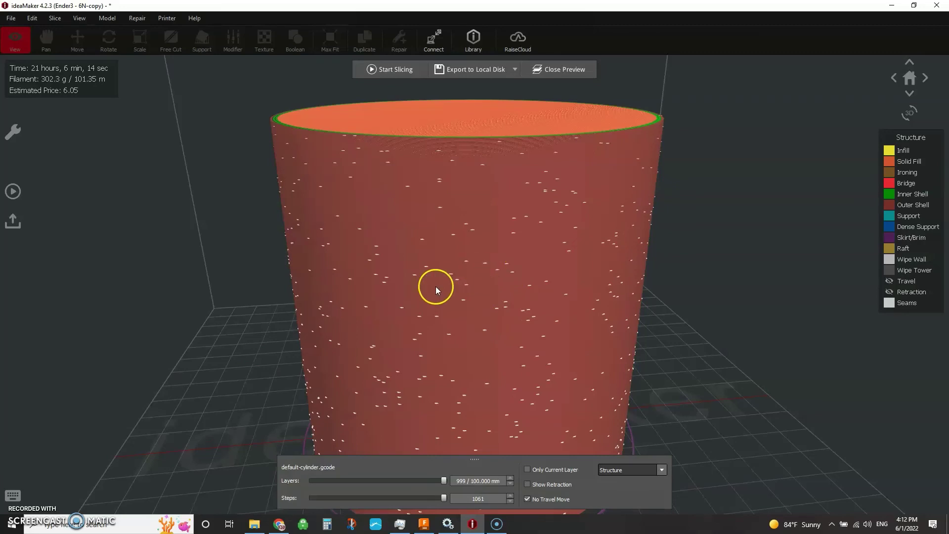
scroll(473, 274, "up", 3)
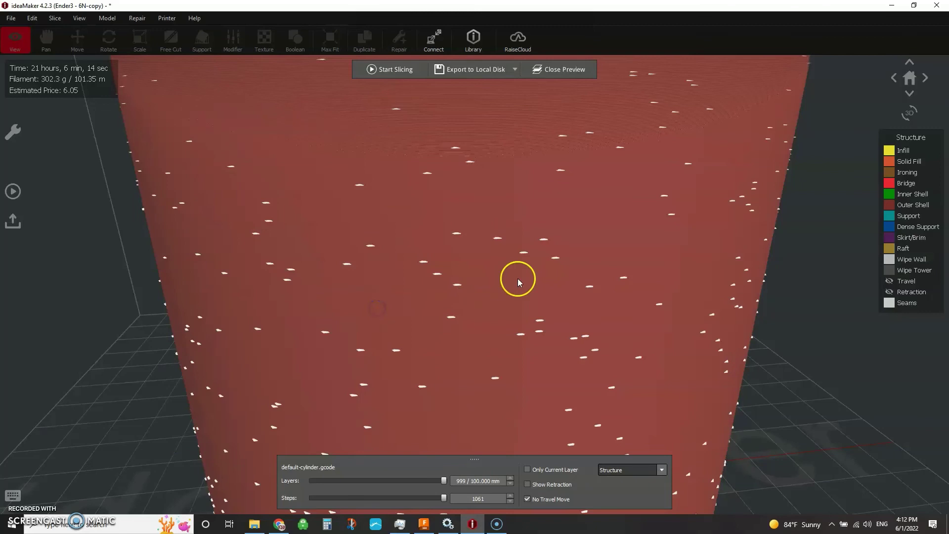
scroll(518, 277, "up", 2)
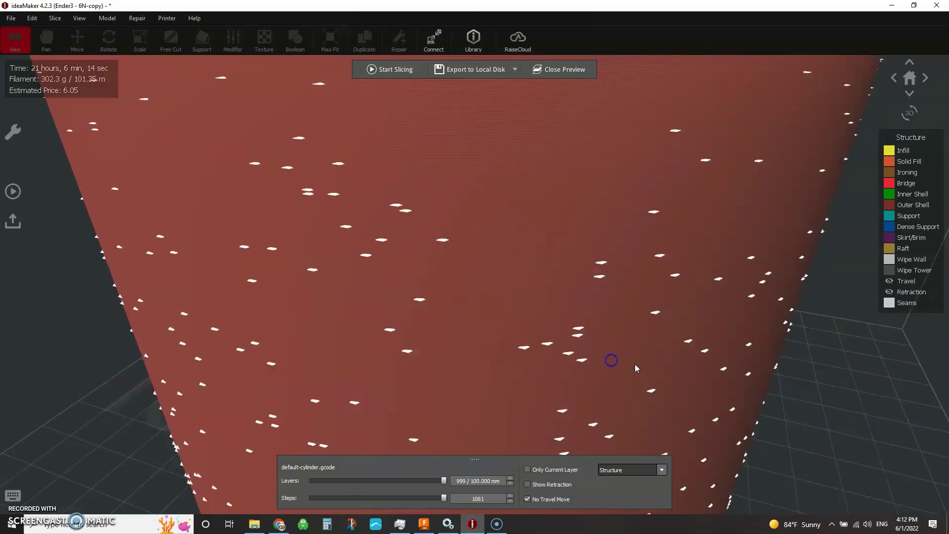
left_click_drag(440, 336, 440, 317)
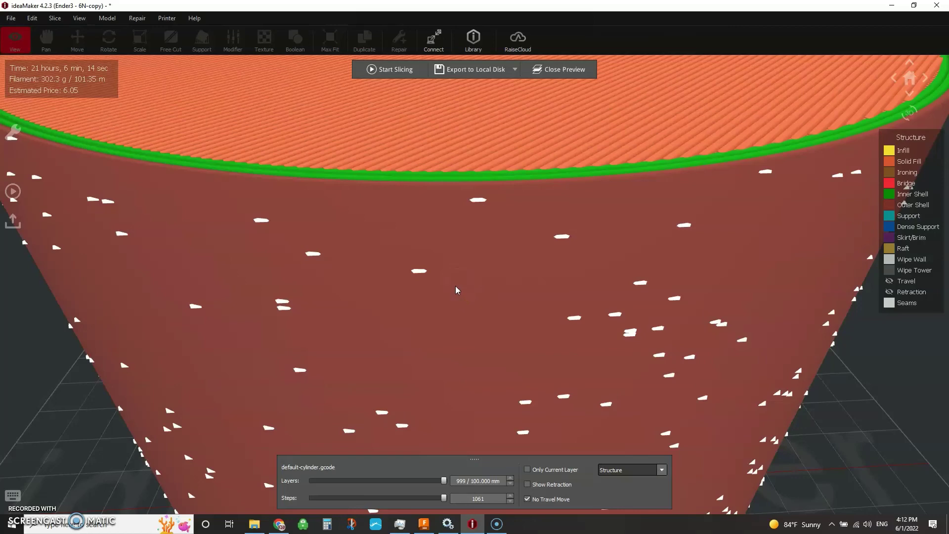
scroll(439, 317, "down", 3)
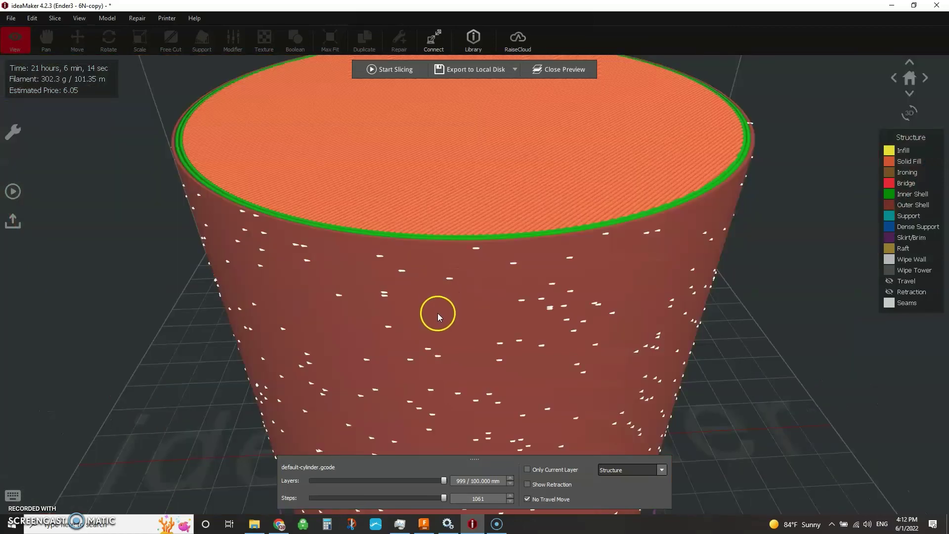
scroll(429, 306, "down", 2)
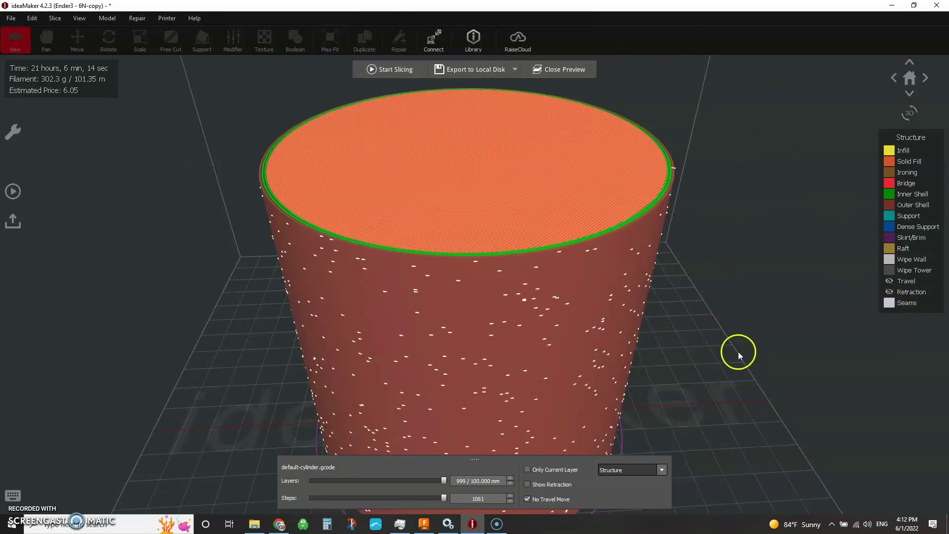
Step: Show travel moves and retraction points in the cylinder's slice preview
left_click(889, 281)
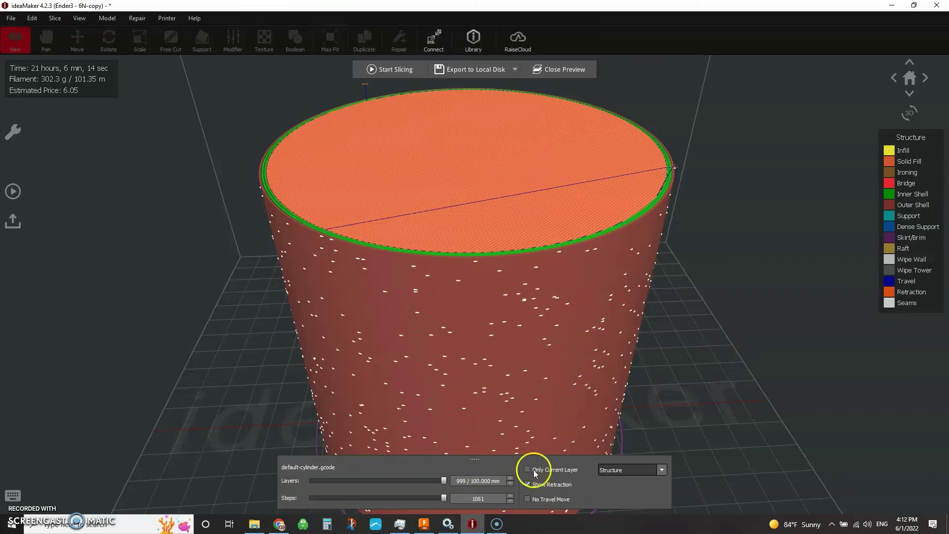
left_click(528, 484)
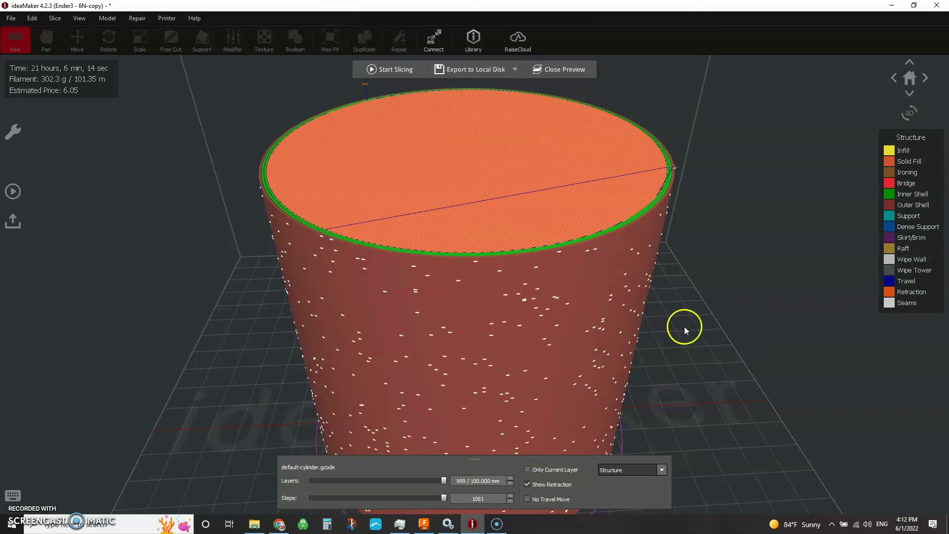